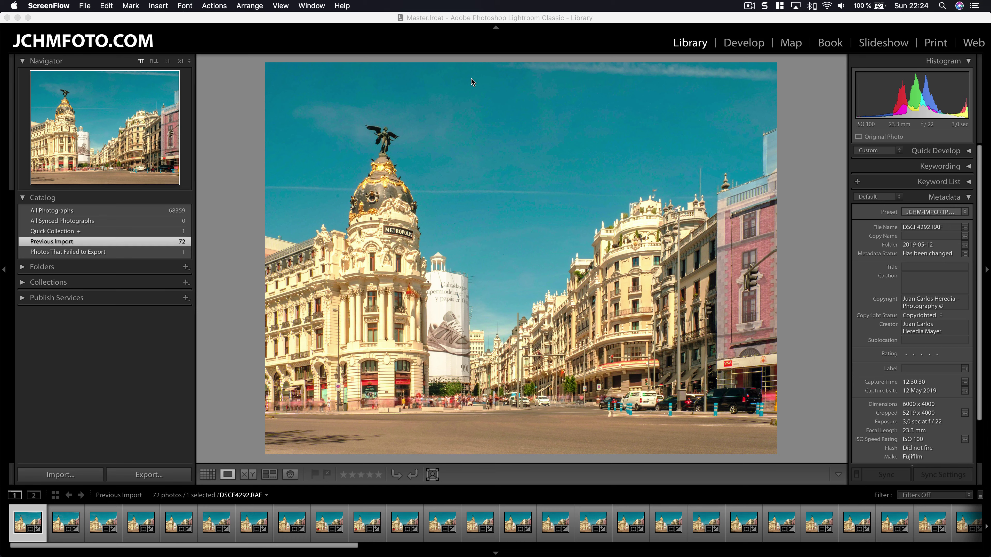
Show shutter speed, aperture, ISO and lens on the Loupe overlay, viewing DSCF4295 and DSCF4297.
left_click(236, 392)
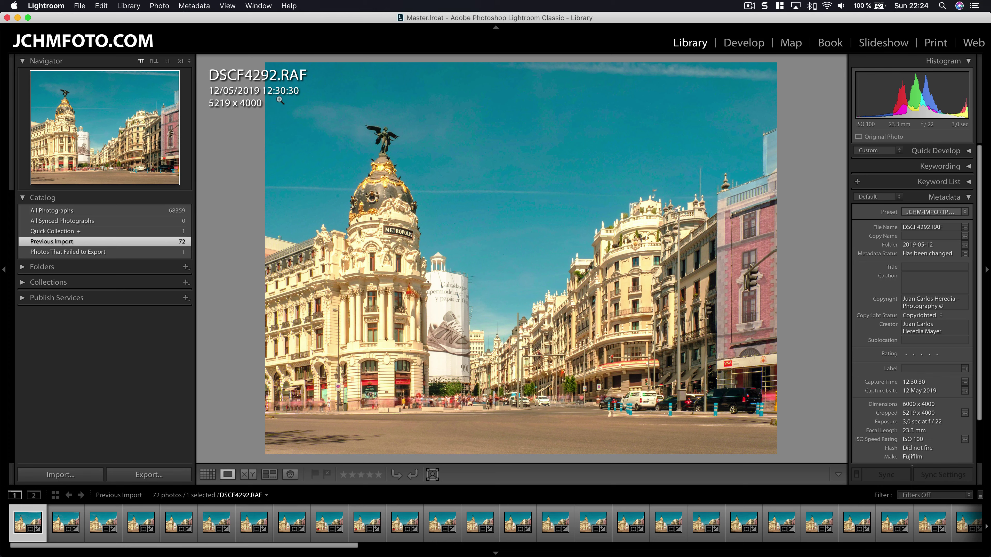
key("i")
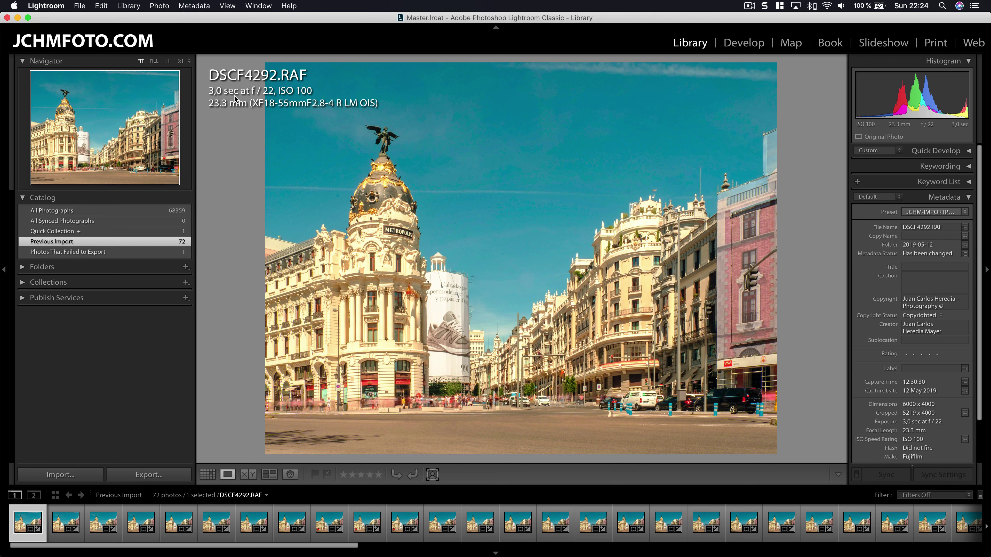
left_click(131, 523)
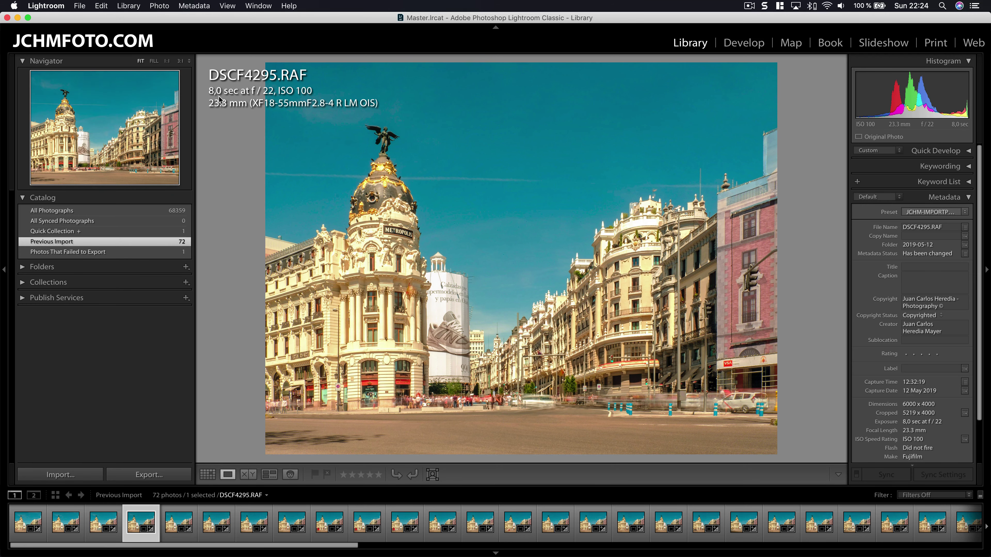
key("Right")
key("Right")
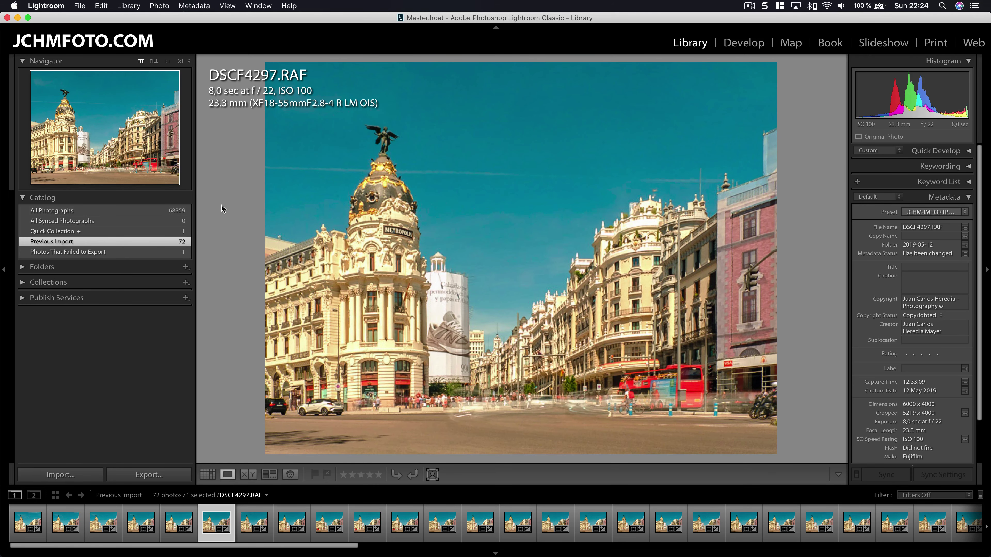
Compare frames DSCF4302, DSCF4304 and DSCF4305, then return to DSCF4292.
left_click(402, 528)
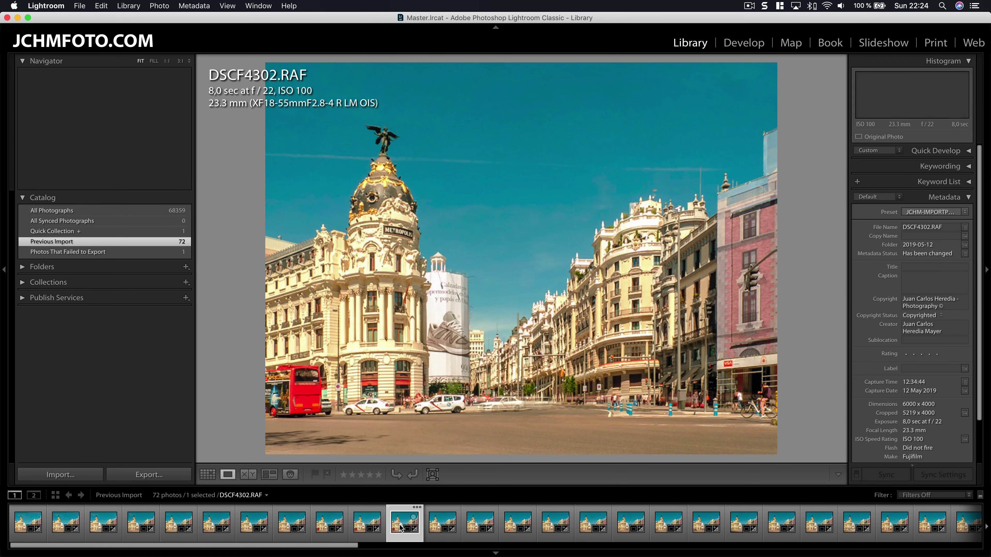
left_click(472, 524)
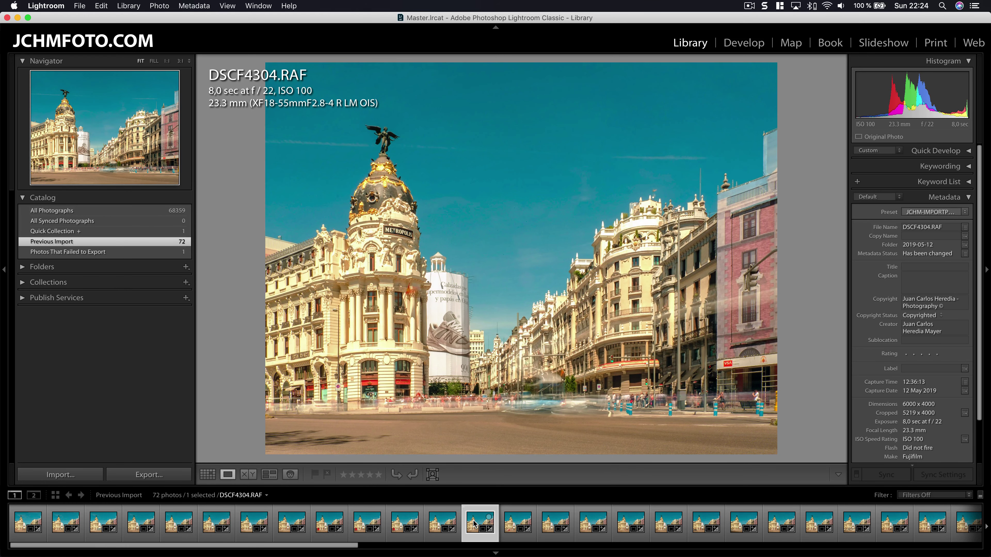
left_click(513, 522)
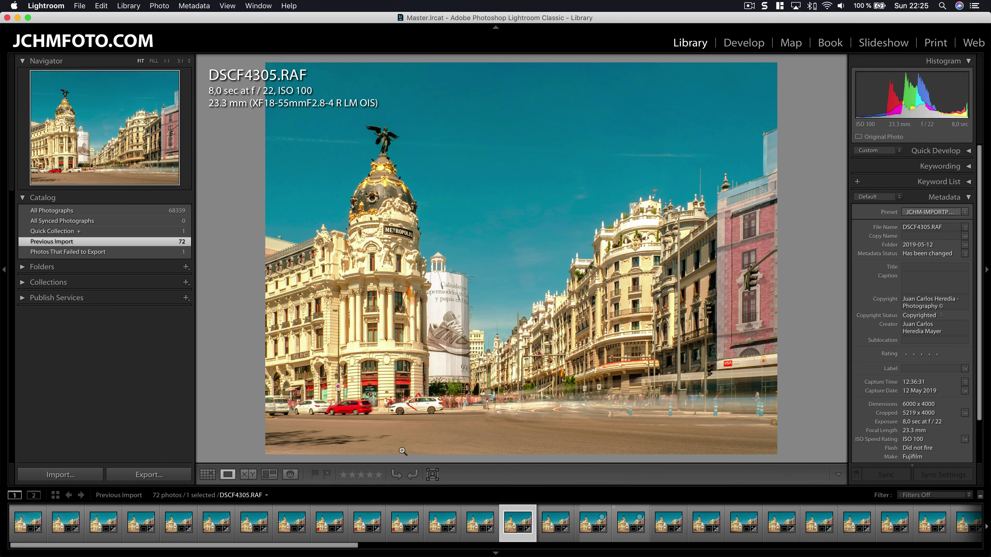
left_click(31, 521)
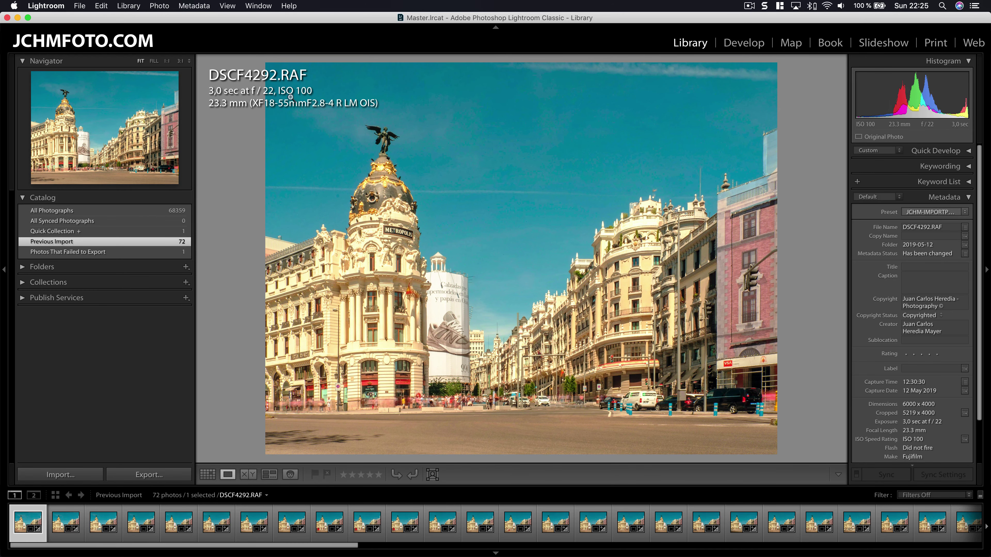
Switch the Loupe overlay to capture date and dimensions and scroll along the filmstrip.
key("i")
key("i")
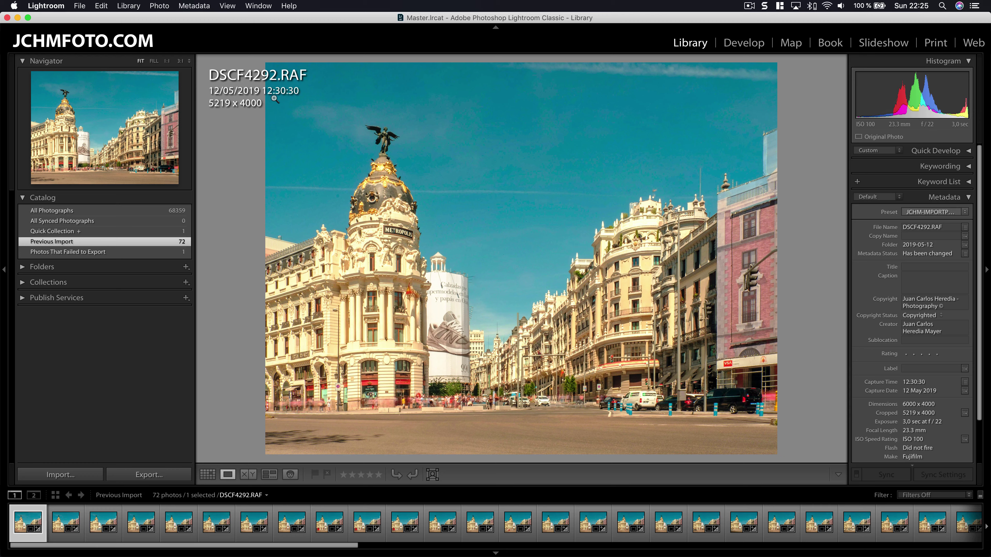
scroll(764, 521, "down", 5)
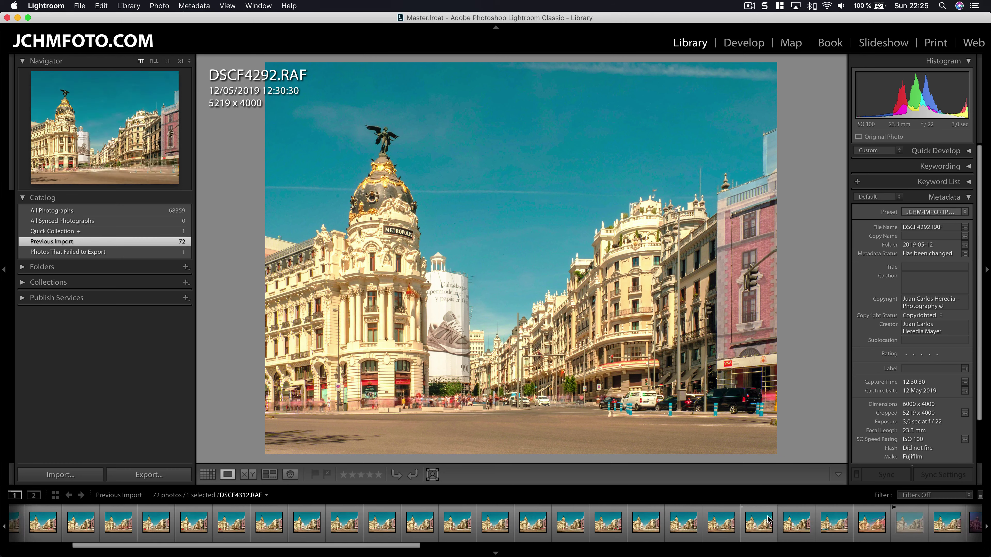
scroll(763, 521, "down", 5)
scroll(764, 521, "up", 5)
scroll(703, 523, "up", 5)
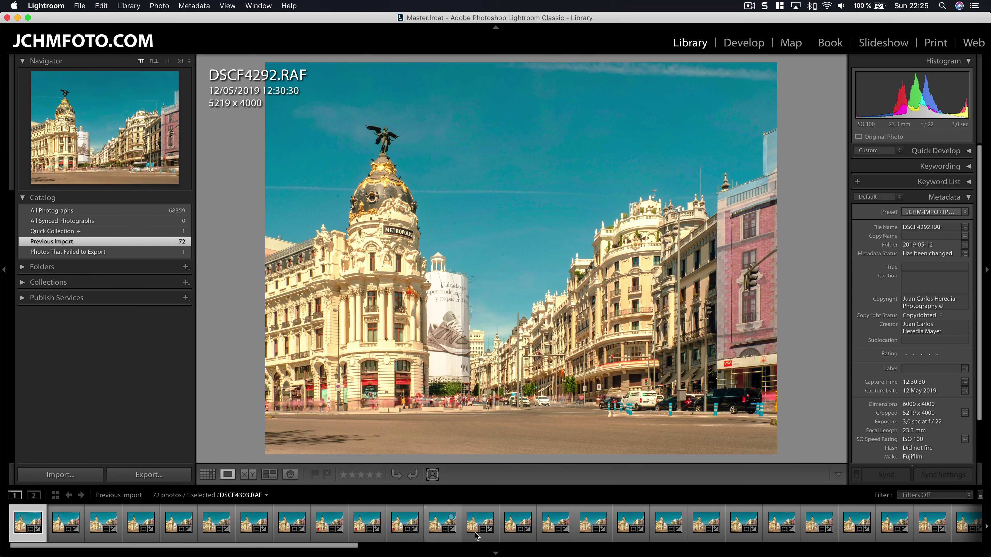
scroll(624, 535, "down", 2)
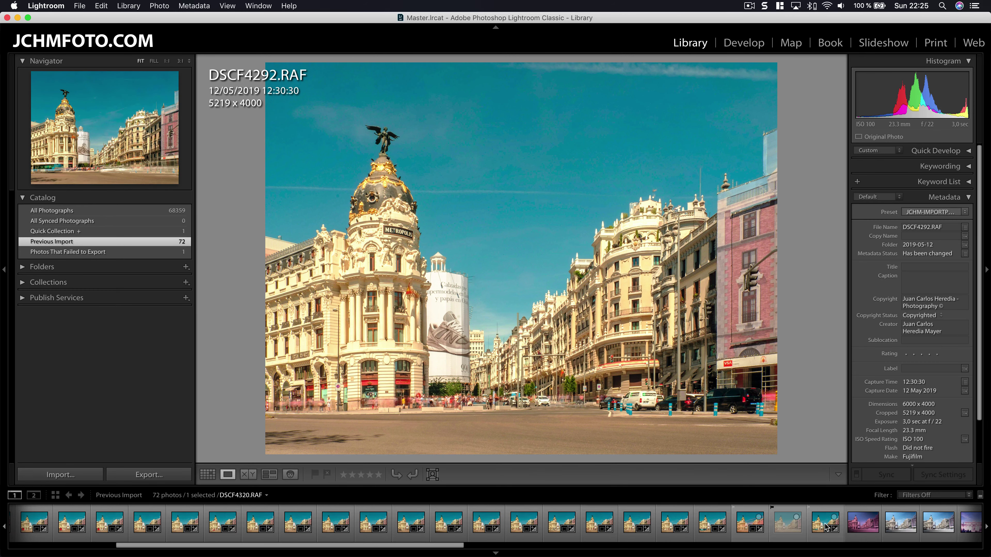
Preview DSCF4320 and the pink-tinted DSCF4321, settle on DSCF4320, and scroll the filmstrip back.
left_click(822, 524)
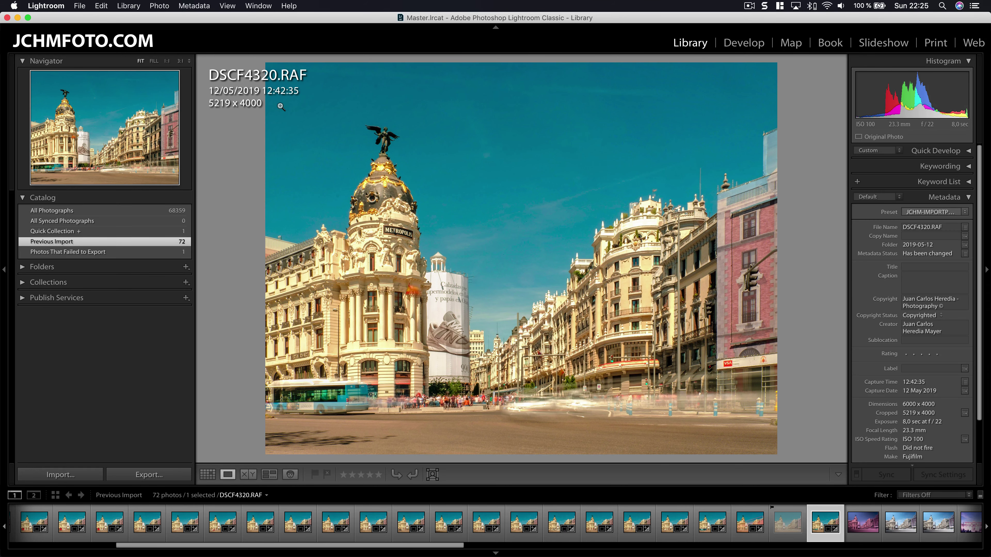
left_click(860, 521)
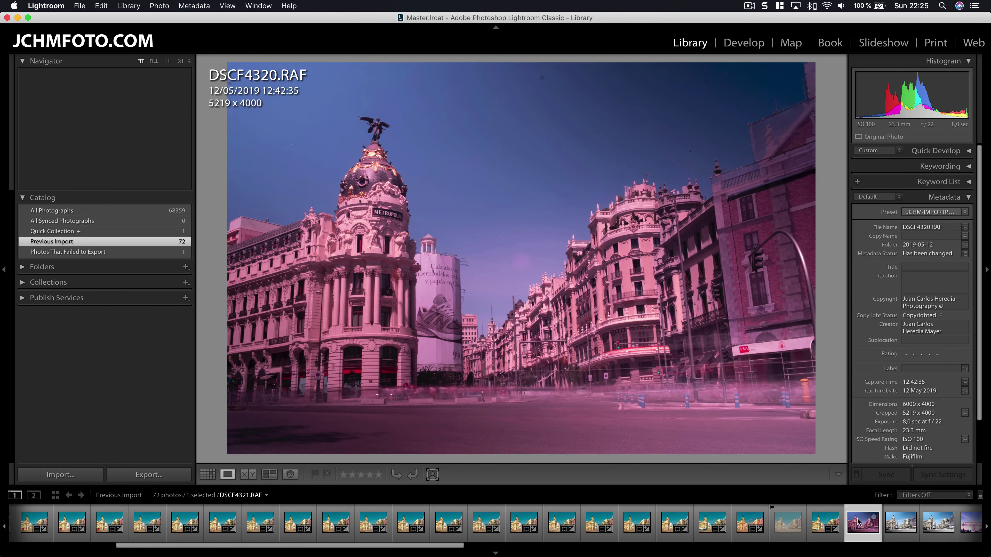
left_click(818, 523)
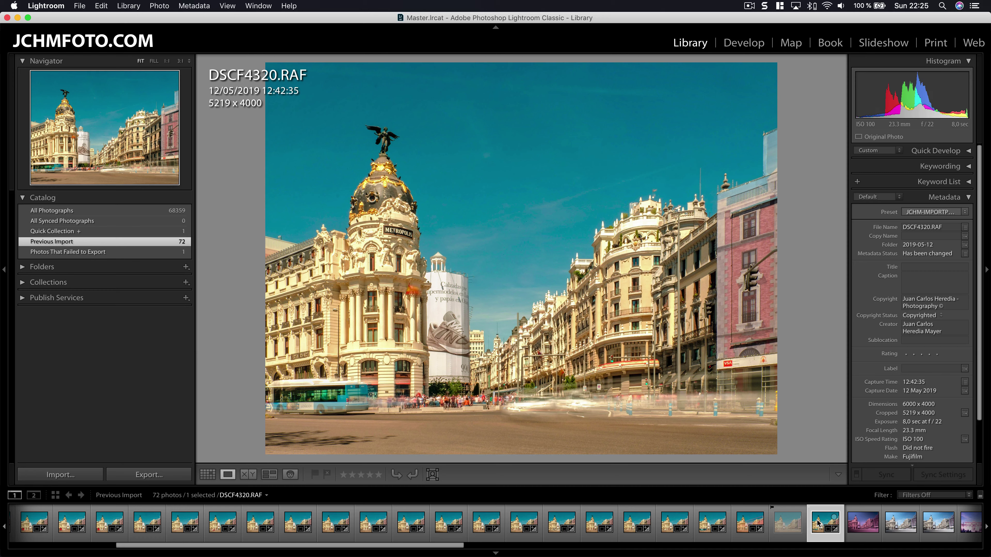
mouse_move(72, 522)
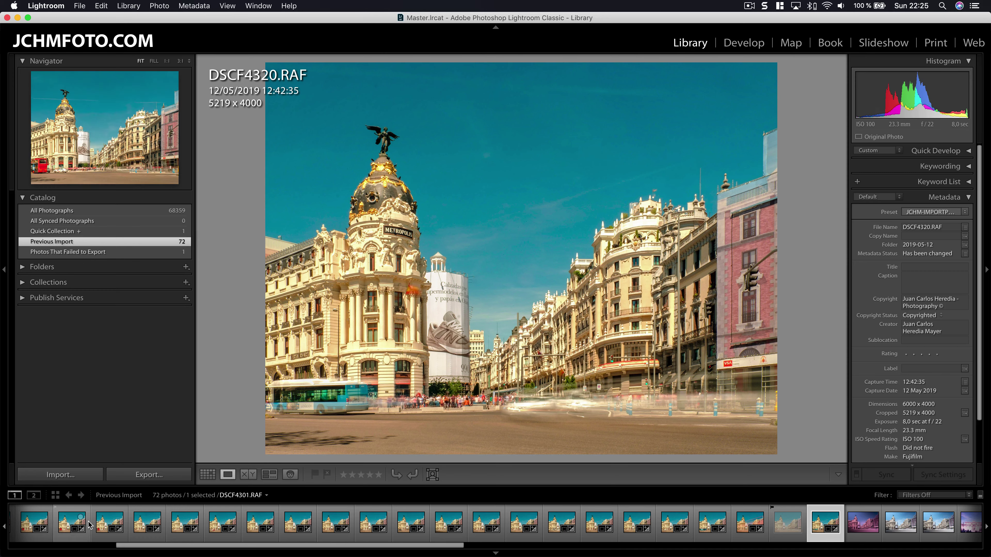
scroll(89, 525, "up", 3)
scroll(89, 525, "up", 3)
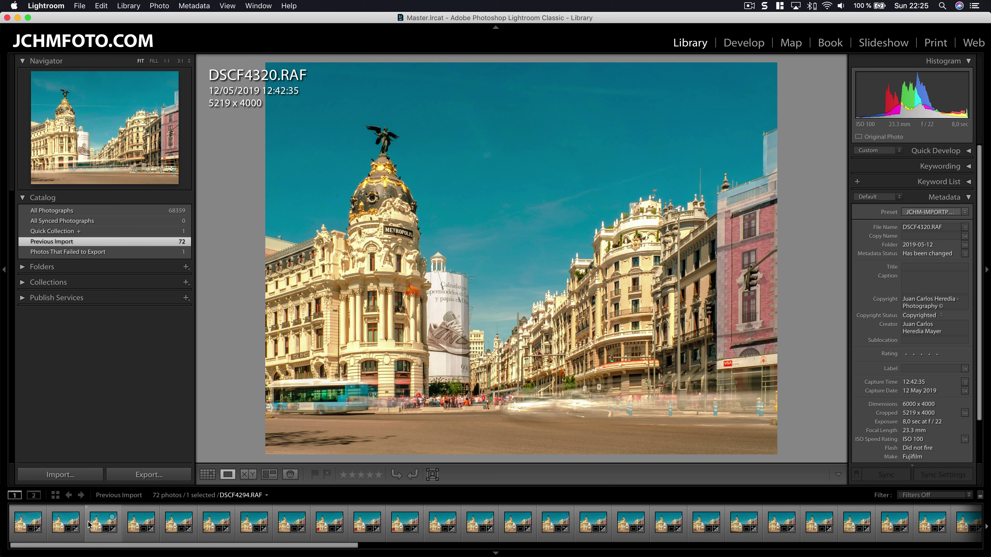
Display DSCF4292.RAF, captured 12/05/2019 12:30:30 at 5219 x 4000, in Loupe view.
left_click(23, 522)
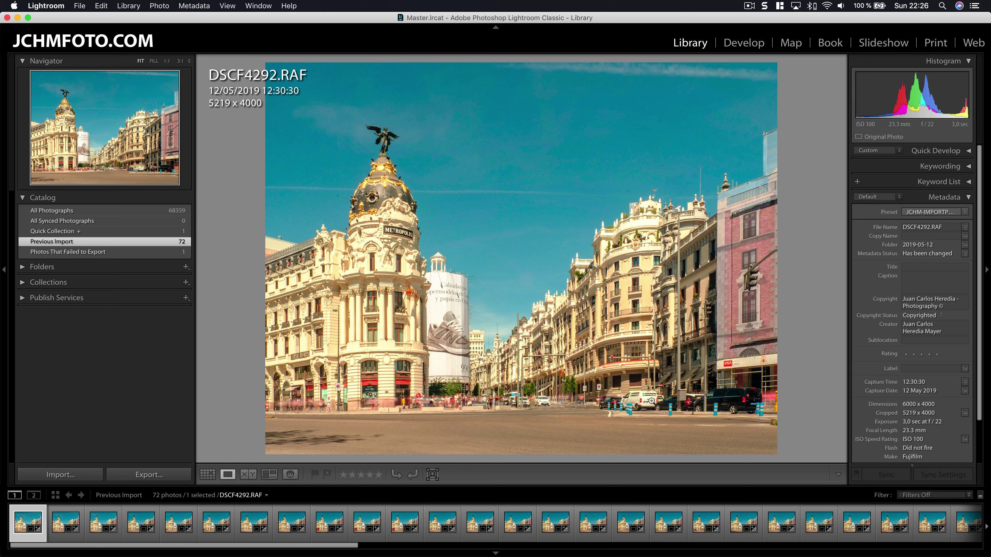
Starting from DSCF4293, flag DSCF4294, DSCF4295 and DSCF4296 as picks.
left_click(56, 521)
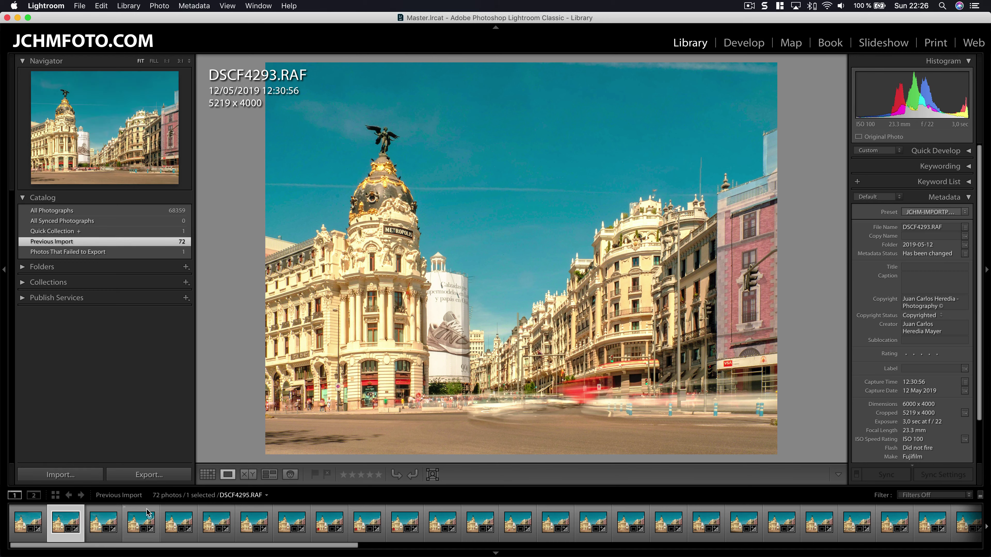
key("Right")
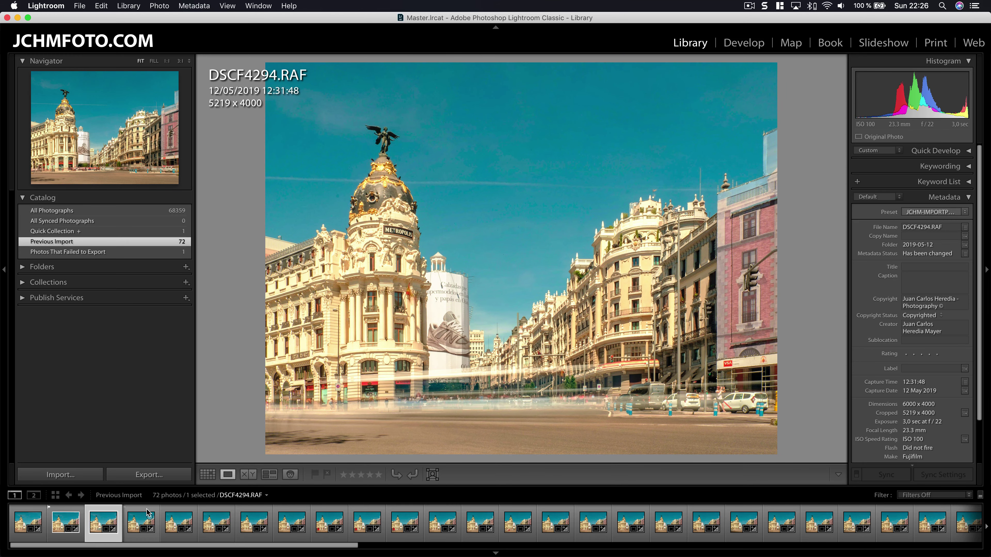
key("p")
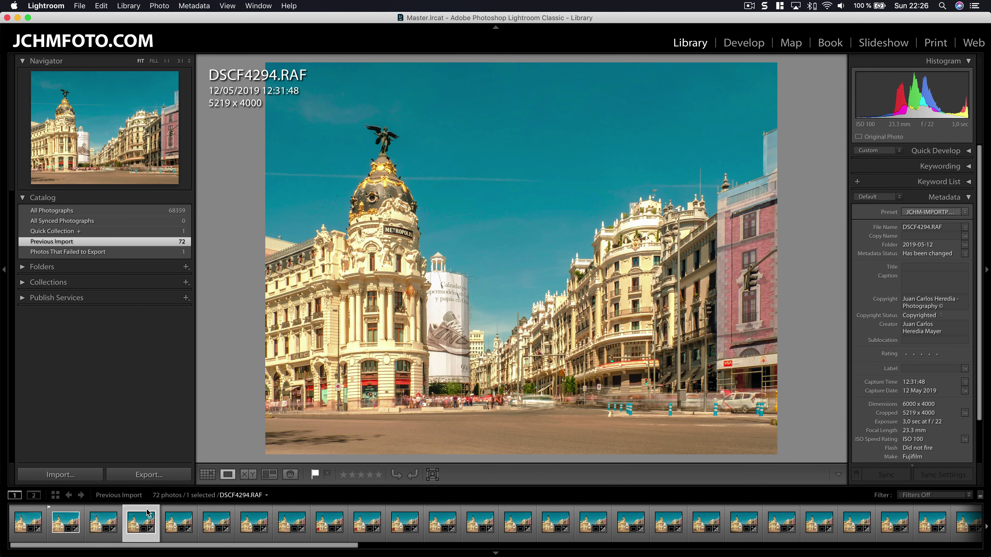
key("p")
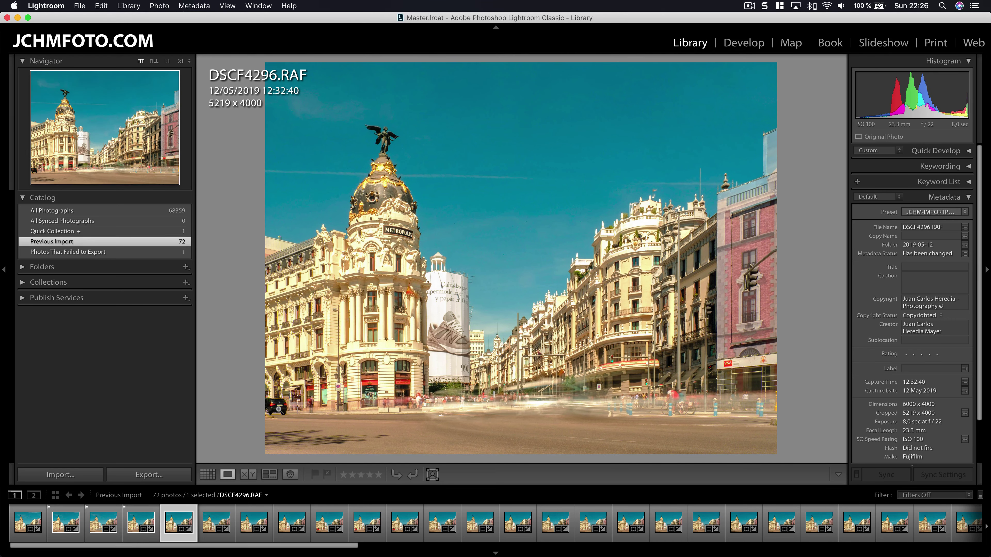
key("p")
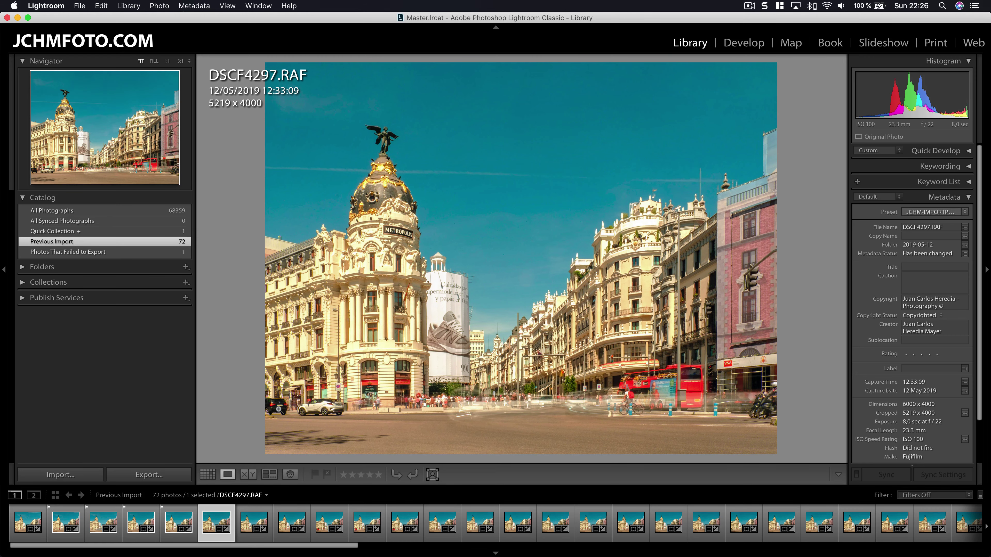
Skip the following frames unflagged and flag DSCF4304 as a pick.
key("Right")
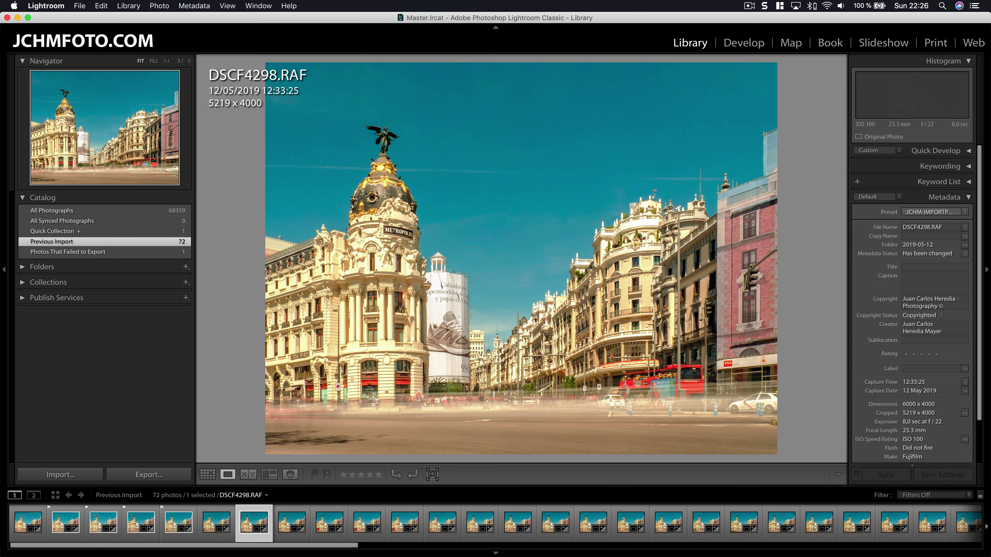
key("Right")
key("Right")
key("Right")
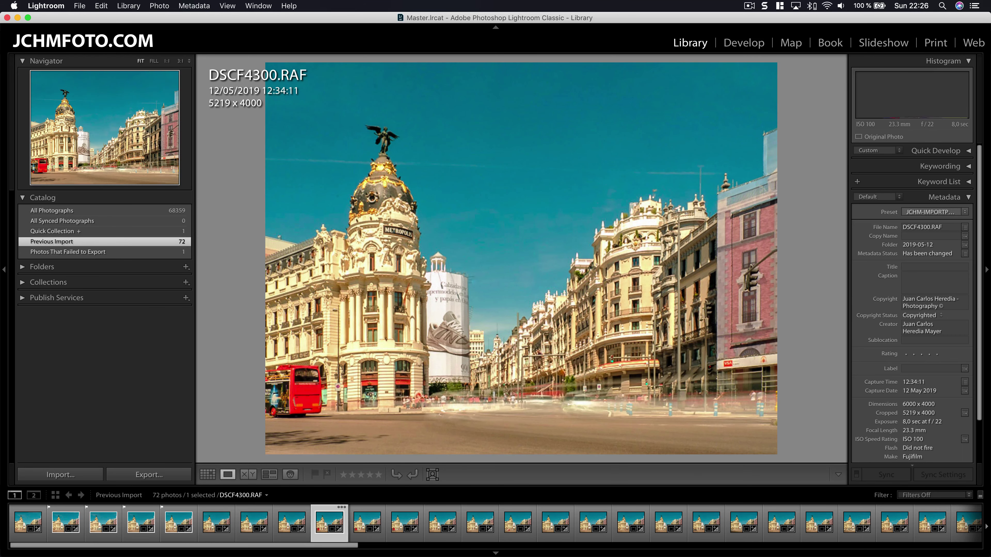
key("Right")
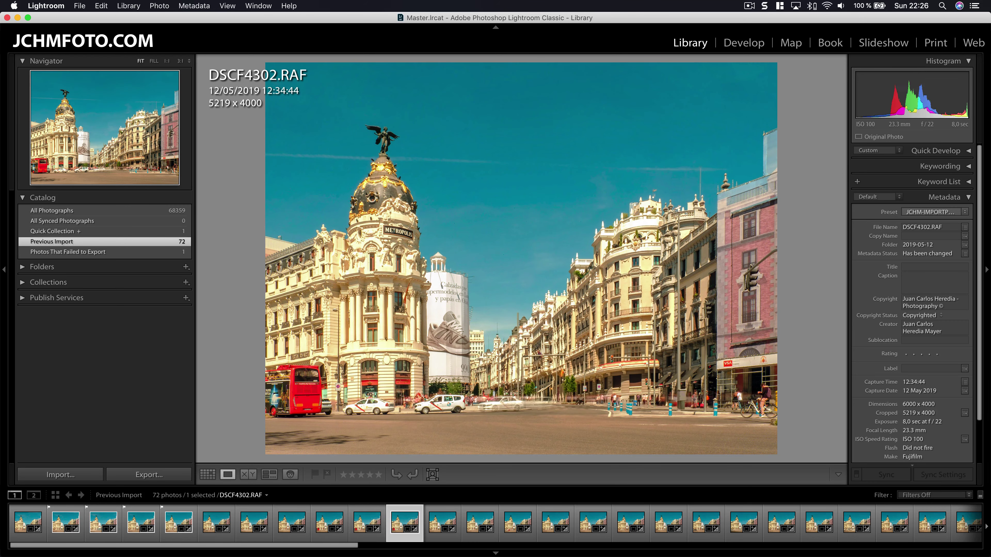
key("Right")
key("Right")
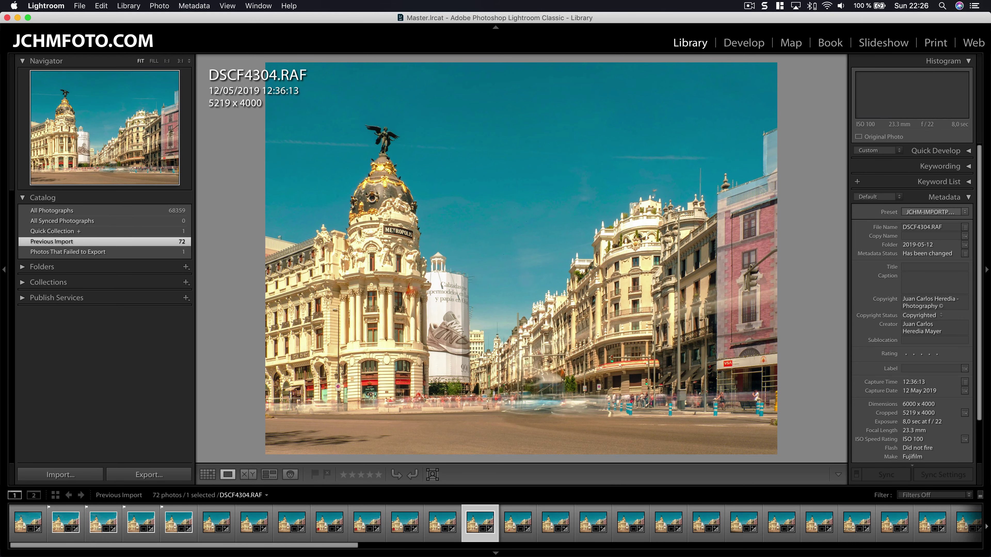
key("p")
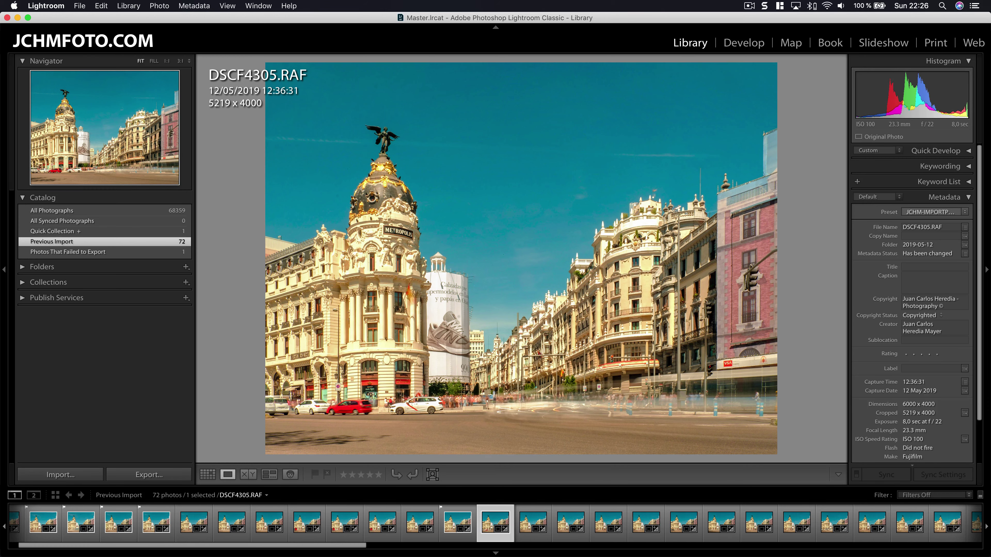
Browse frames after DSCF4304 through DSCF4316 unflagged, comparing DSCF4309 with DSCF4310.
key("Right")
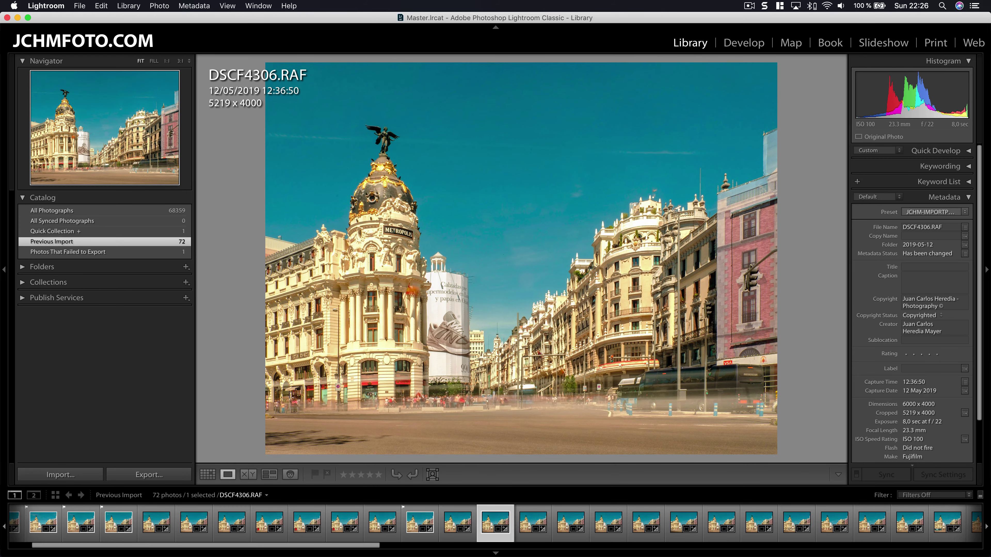
key("Right")
key("Left")
key("Left")
key("Right")
key("Right")
key("Right")
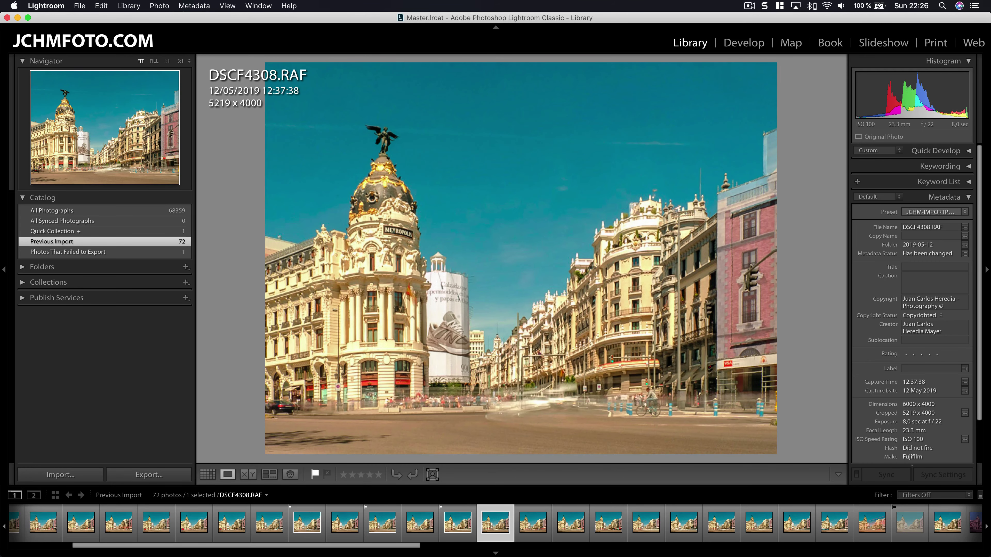
key("Right")
key("Right")
key("Left")
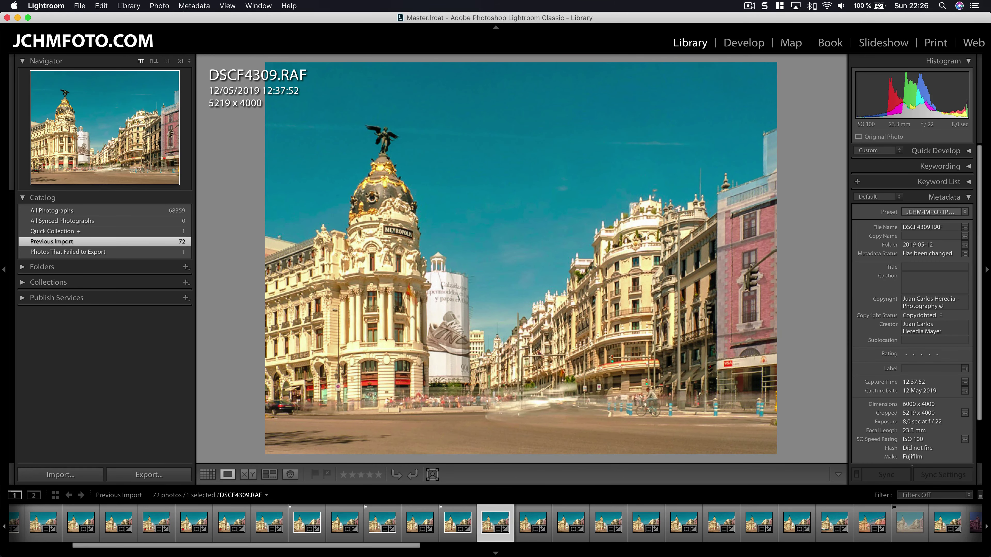
key("Right")
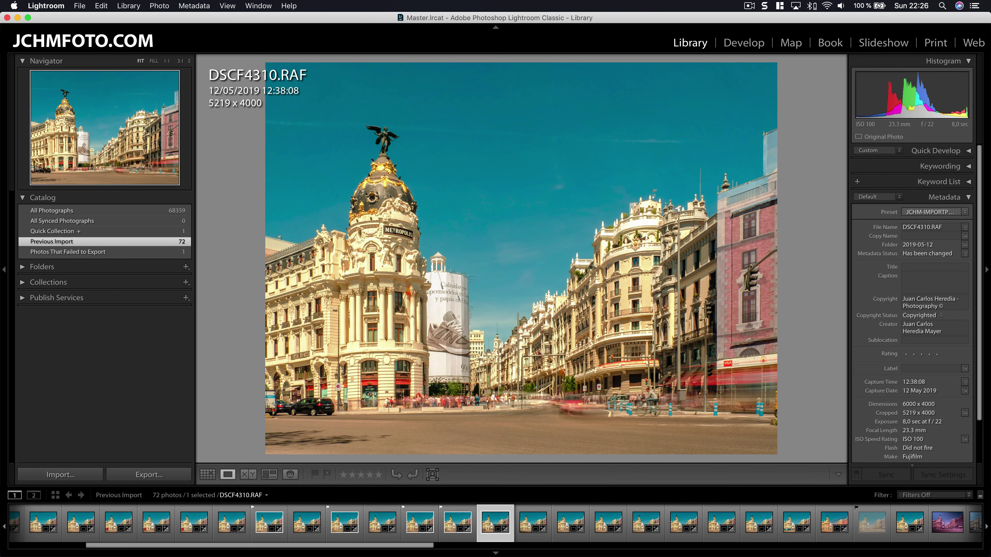
key("Right")
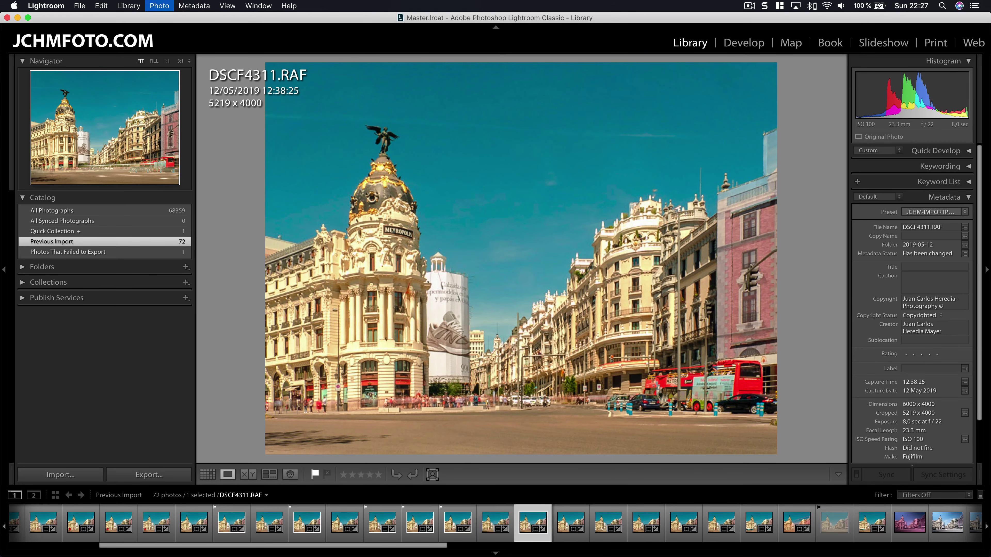
key("Right")
key("Right")
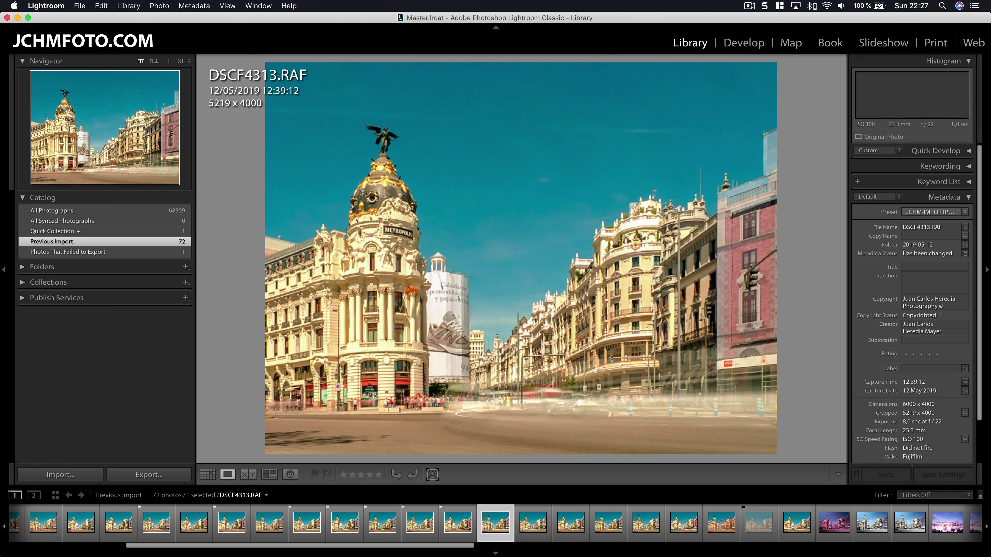
key("Right")
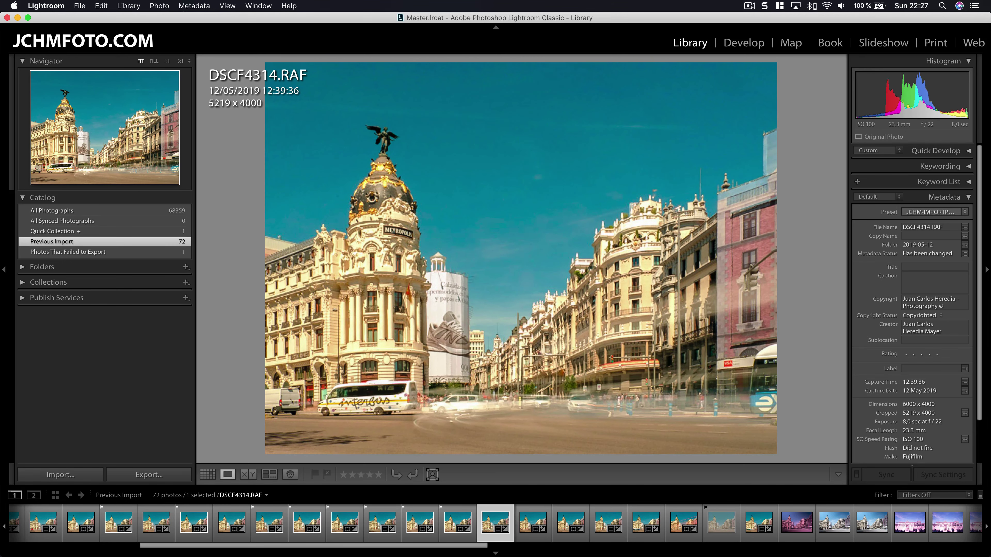
key("Right")
key("Right")
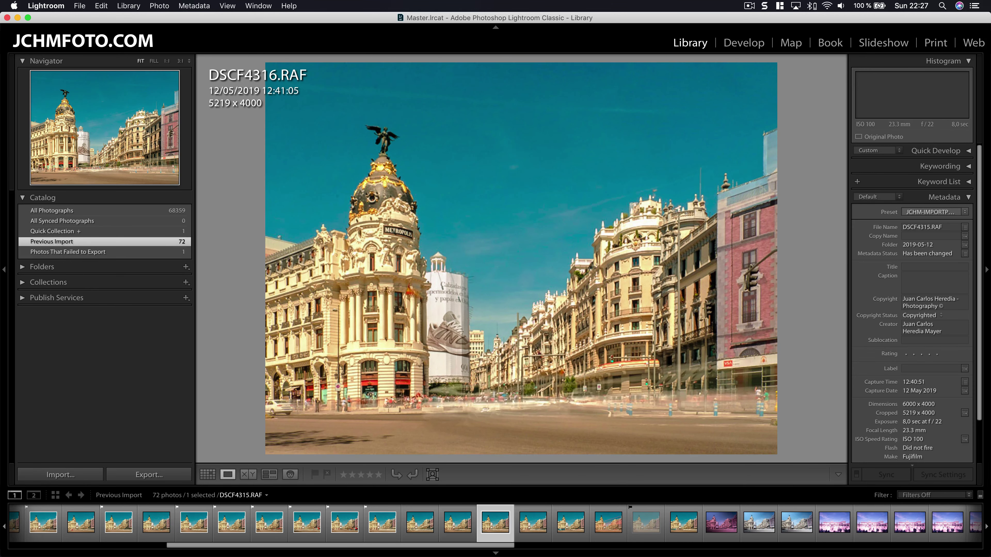
key("Right")
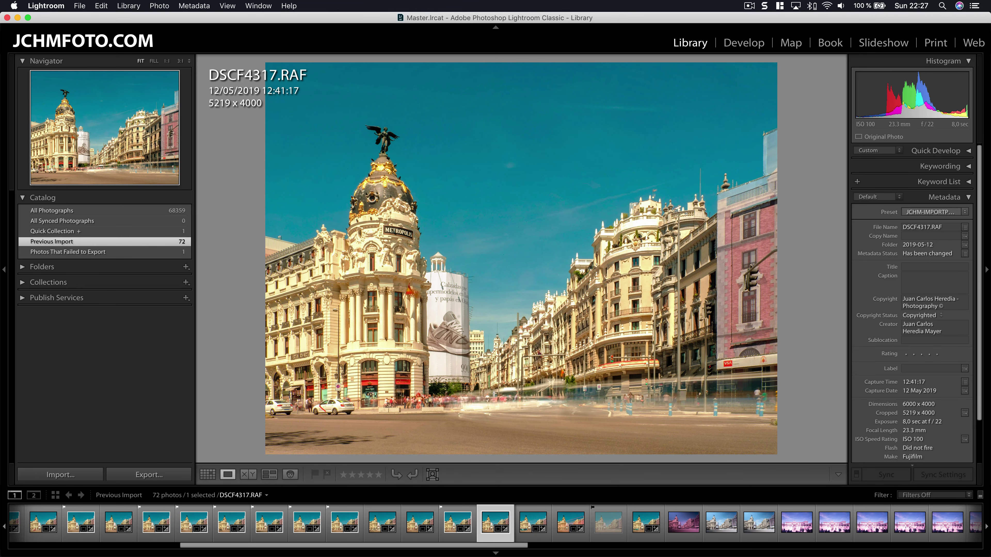
Flag DSCF4317 and DSCF4318 as picks, preview DSCF4320, then settle on DSCF4319.
key("p")
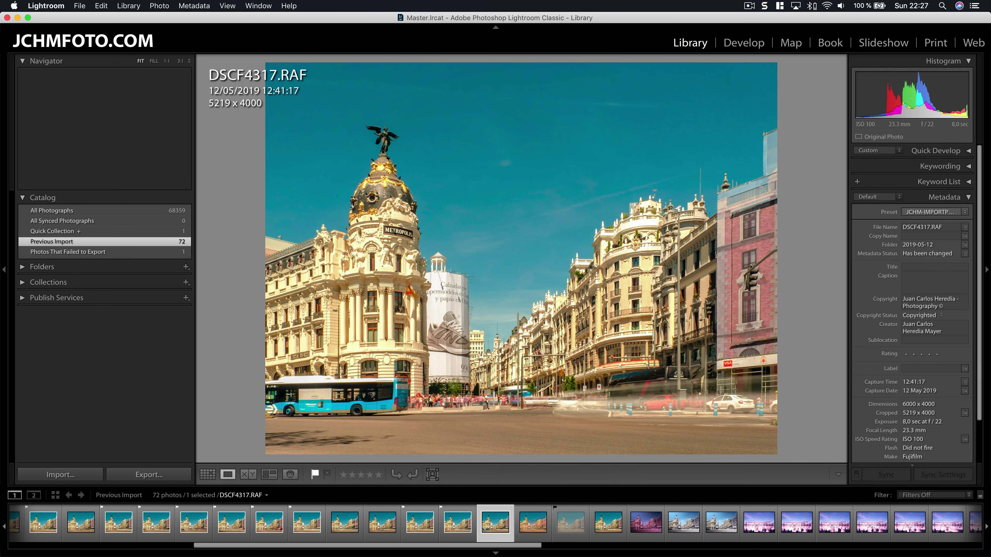
key("Left")
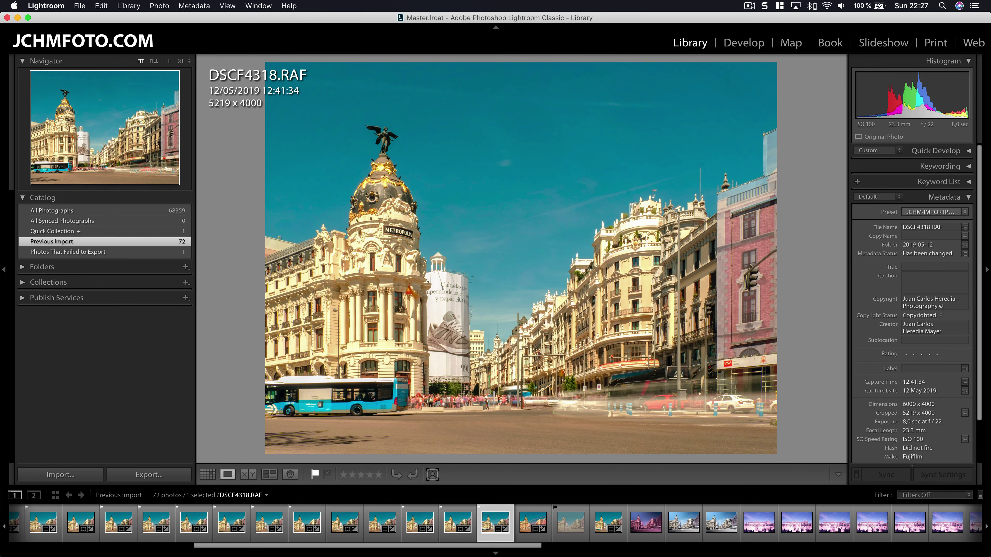
key("p")
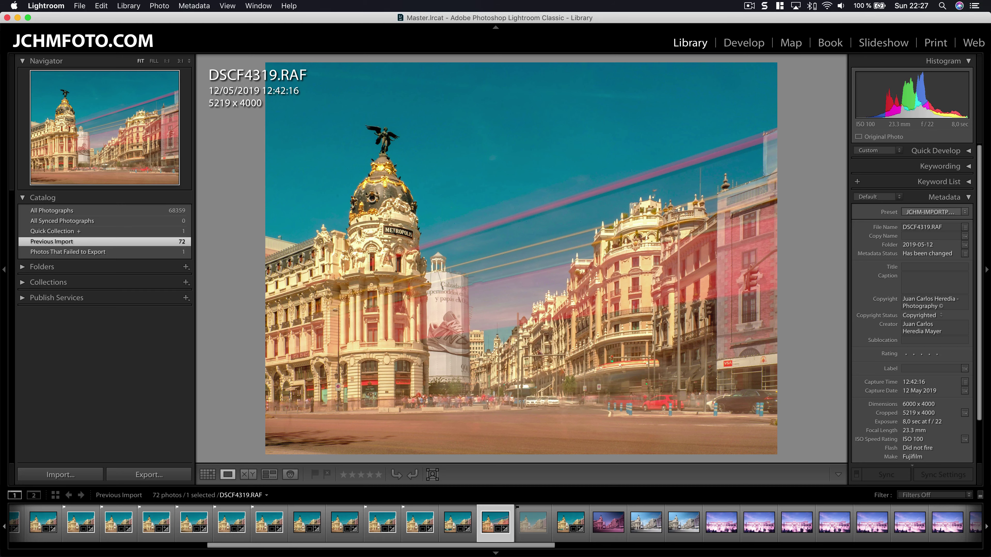
key("Right")
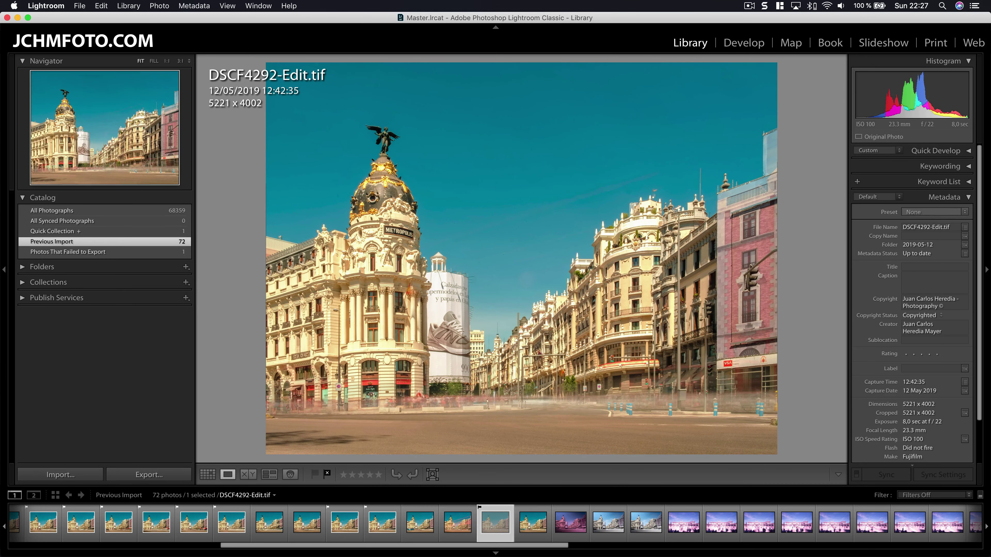
key("Right")
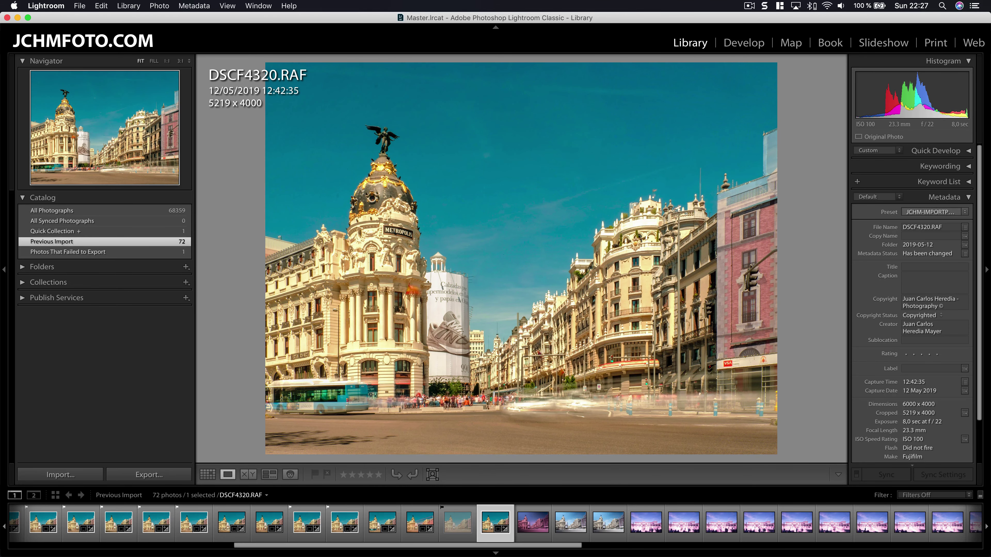
key("Left")
Set the filmstrip filter to Flagged and select all 14 of the 72 photos.
left_click(909, 495)
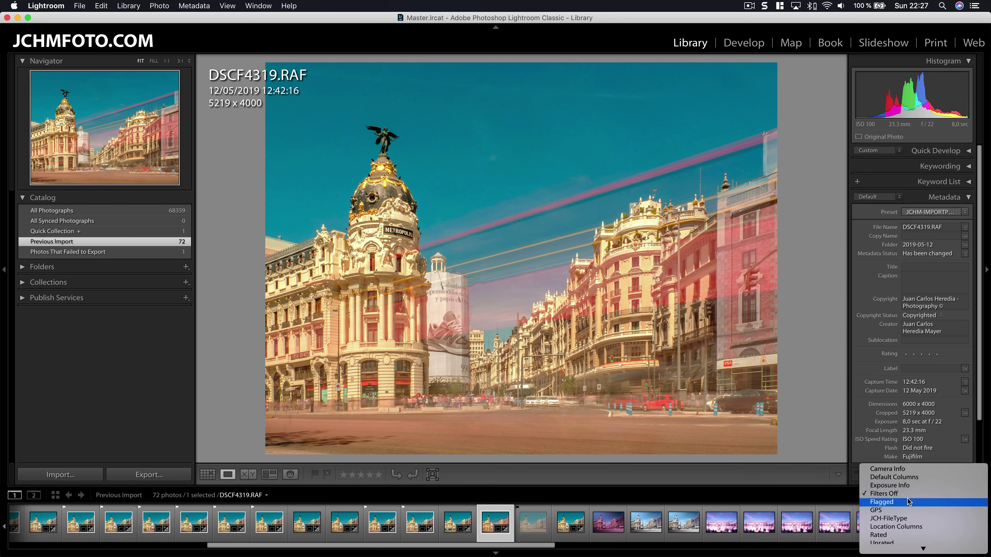
left_click(909, 503)
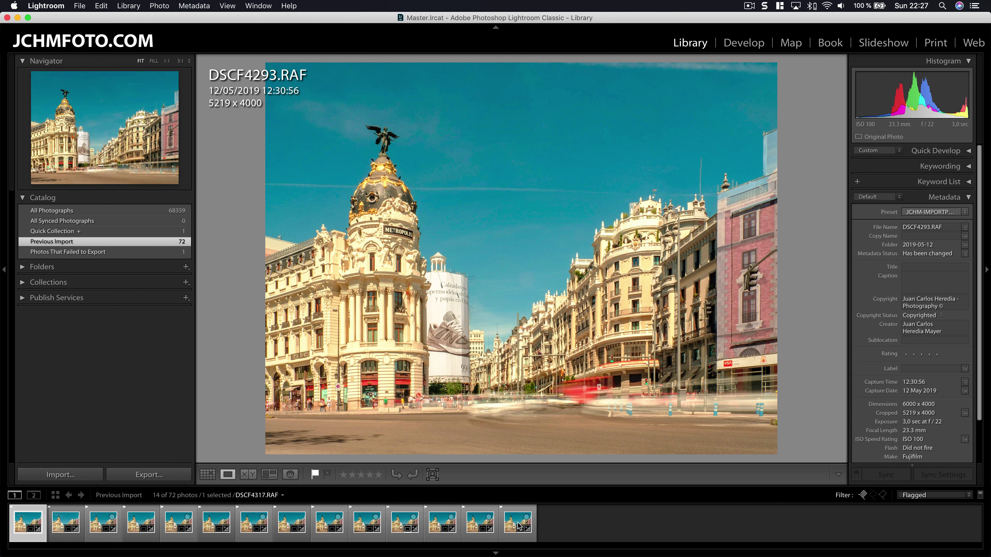
key("super+a")
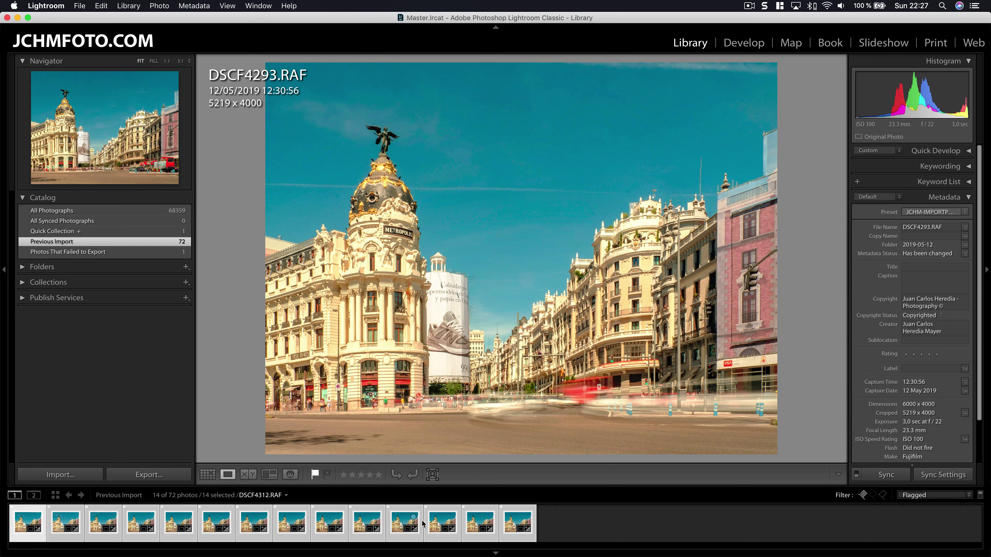
Use Edit In > Open as Layers in Photoshop, accepting the Camera Raw compatibility warning.
right_click(507, 522)
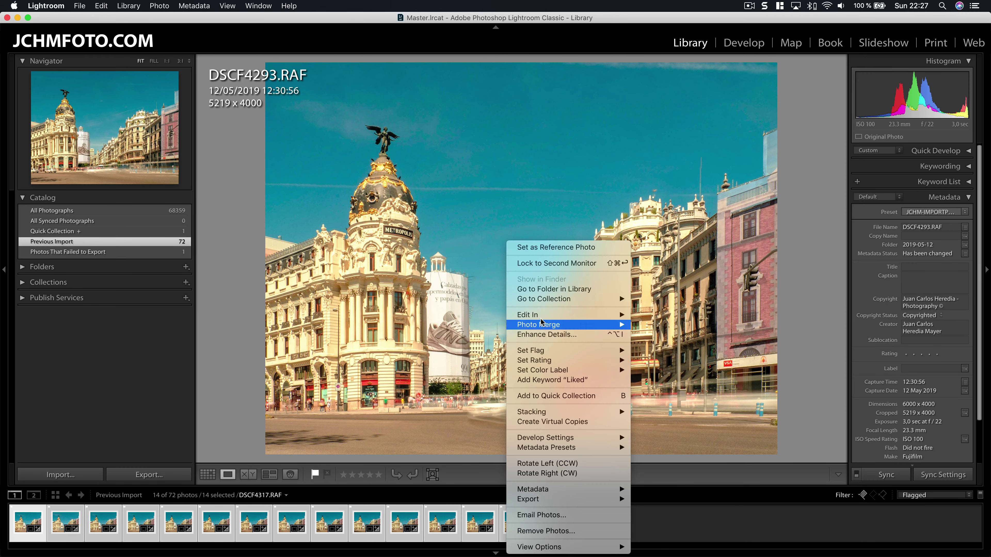
mouse_move(529, 314)
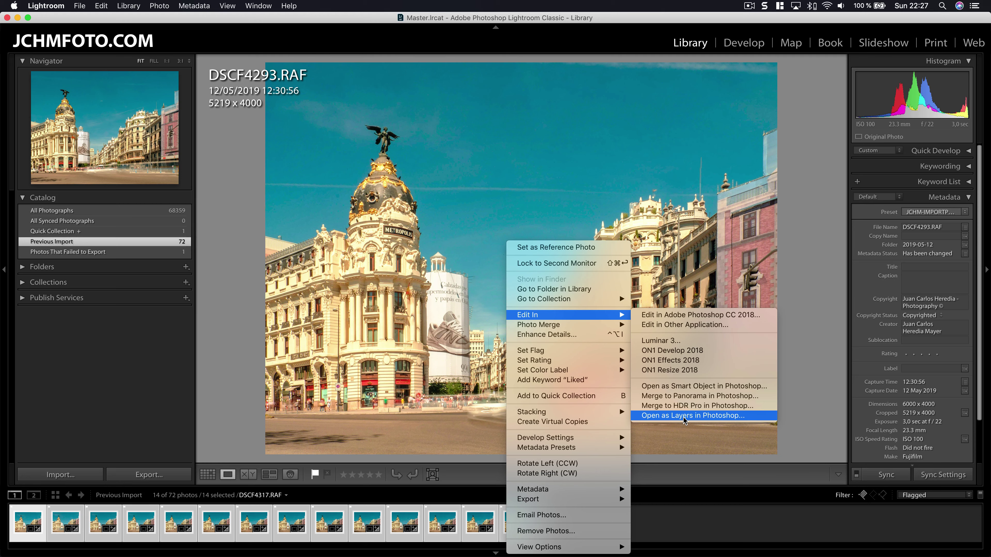
left_click(684, 416)
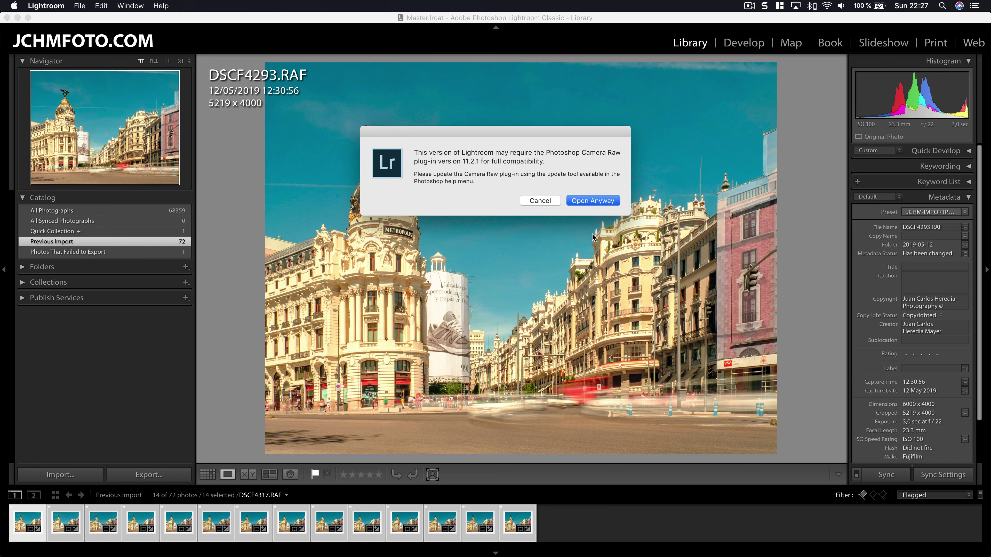
left_click(590, 203)
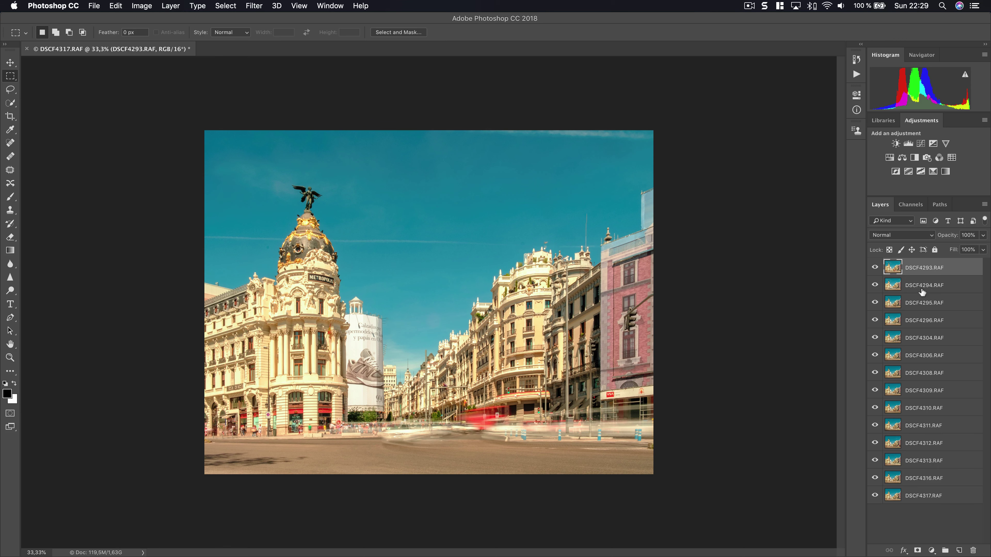
Select the layer range DSCF4293 through DSCF4317 in the Layers panel.
left_click(920, 495)
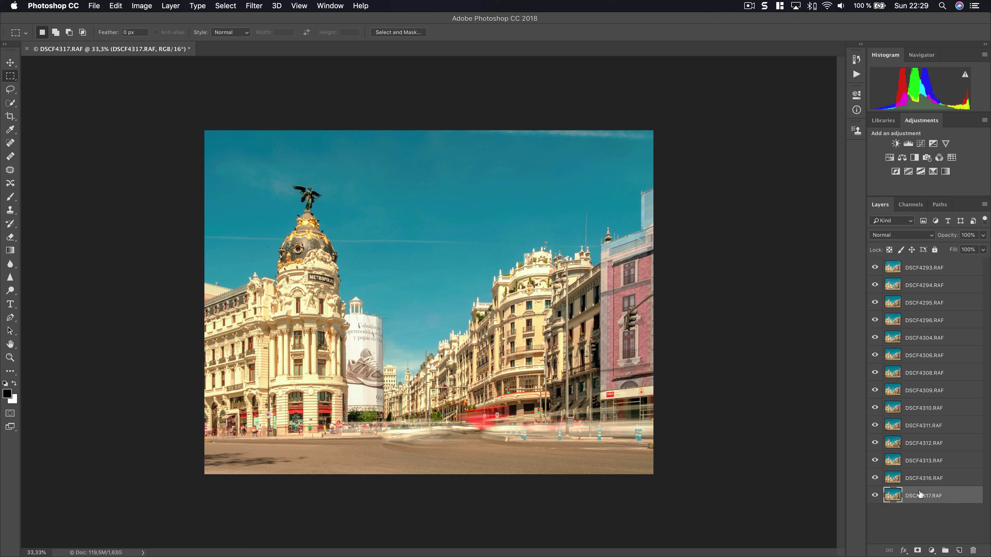
left_click(924, 483)
left_click(931, 465)
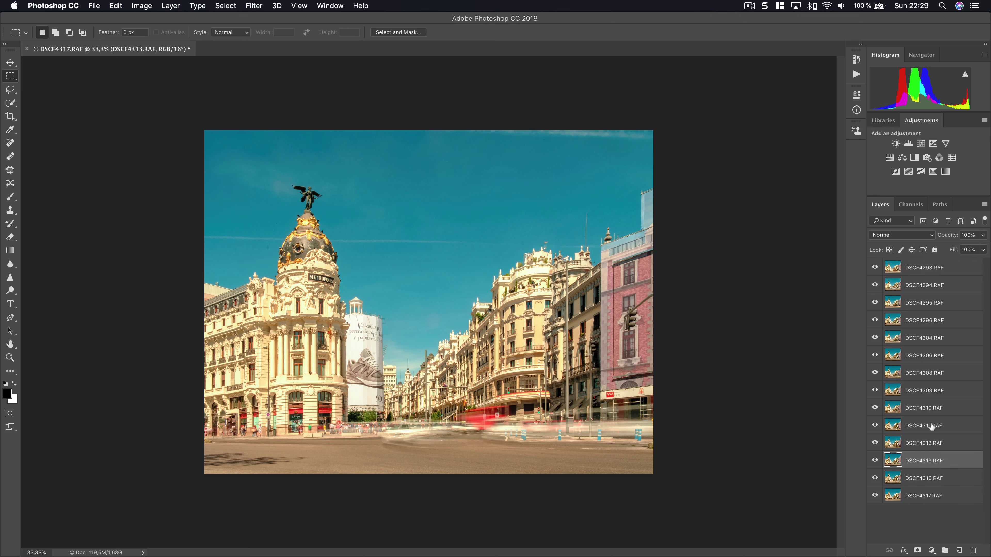
left_click(922, 273)
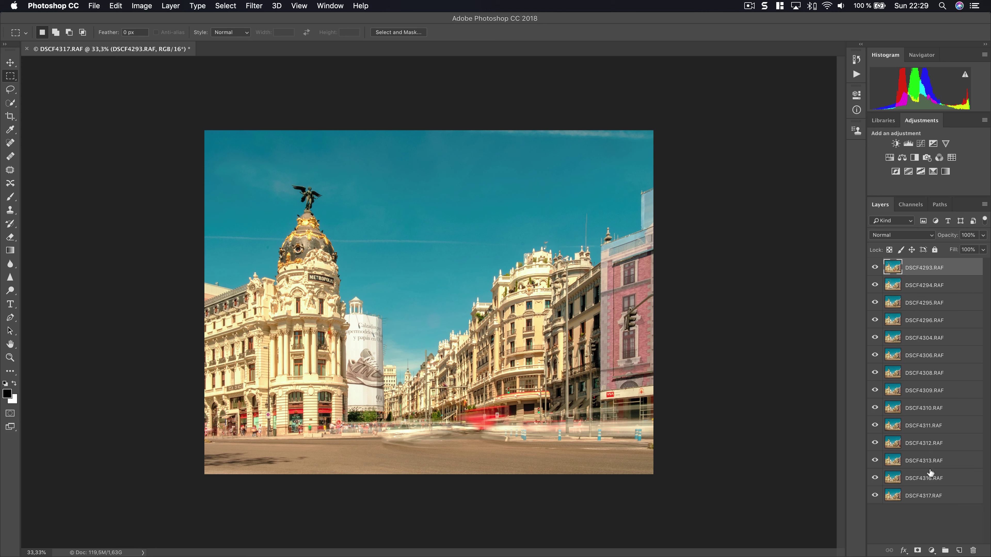
left_click(927, 496, "shift")
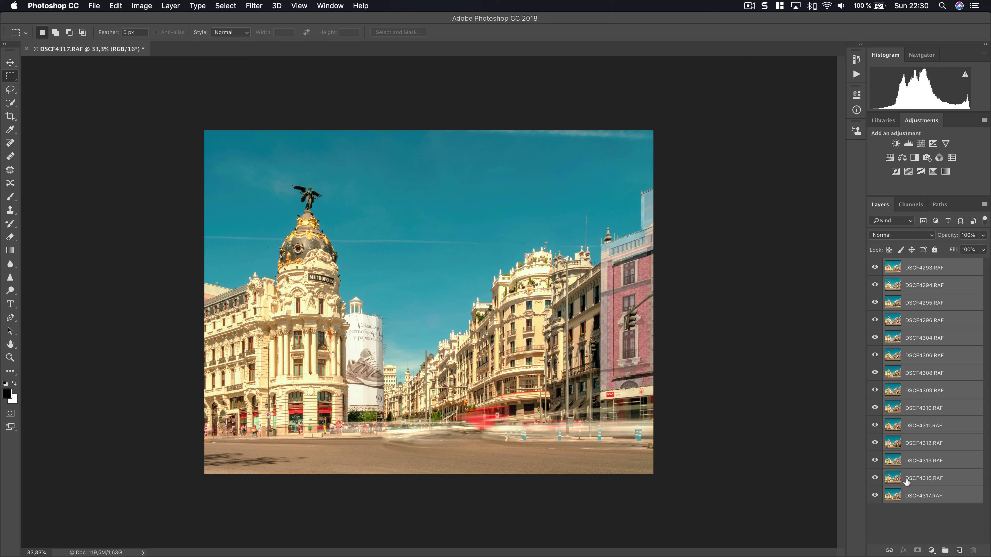
Run Edit > Auto-Align Layers with Projection left on Auto.
left_click(116, 6)
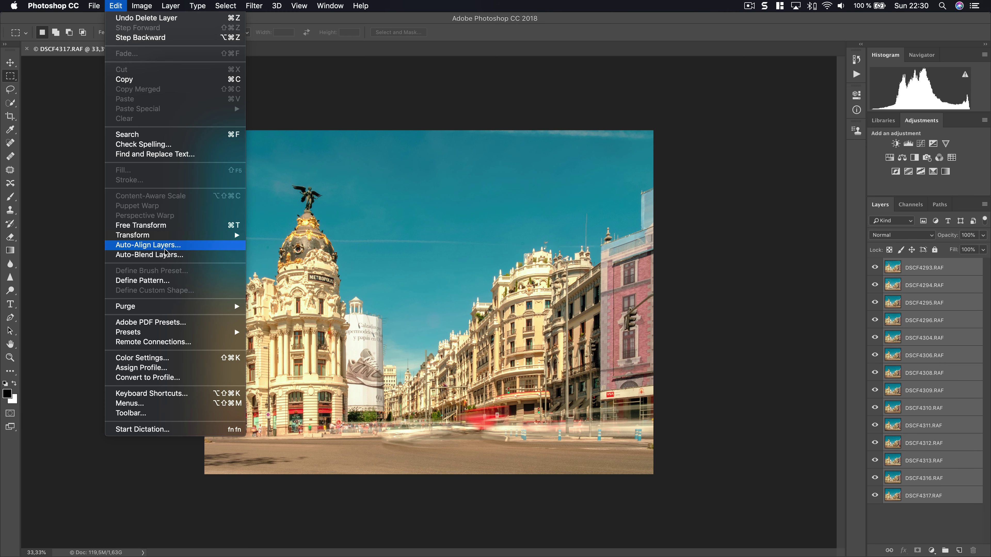
left_click(179, 246)
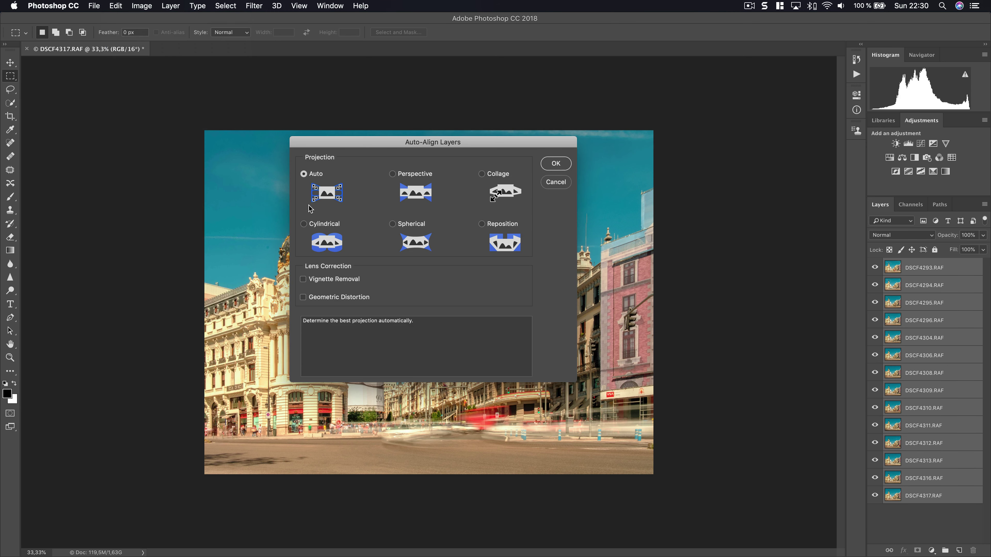
left_click(561, 165)
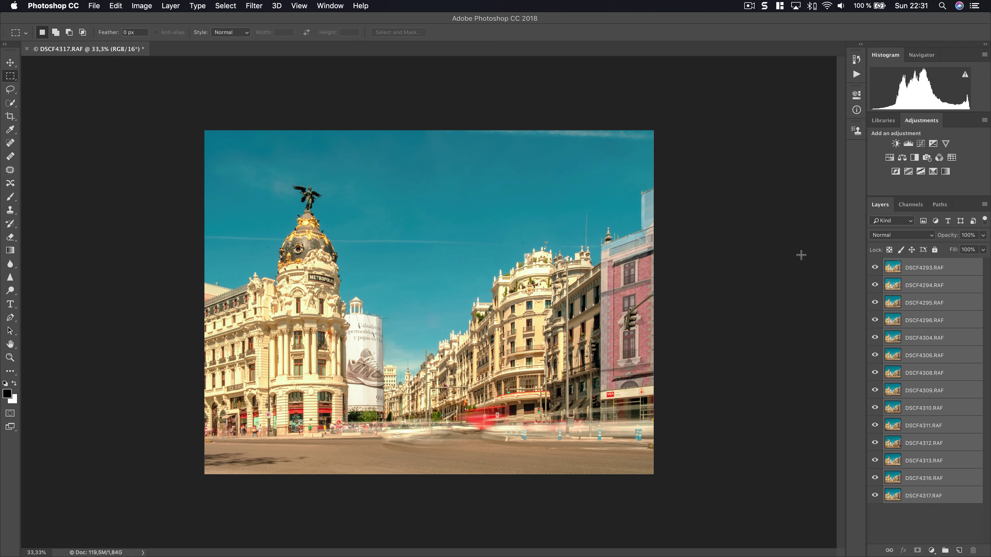
left_click(950, 273)
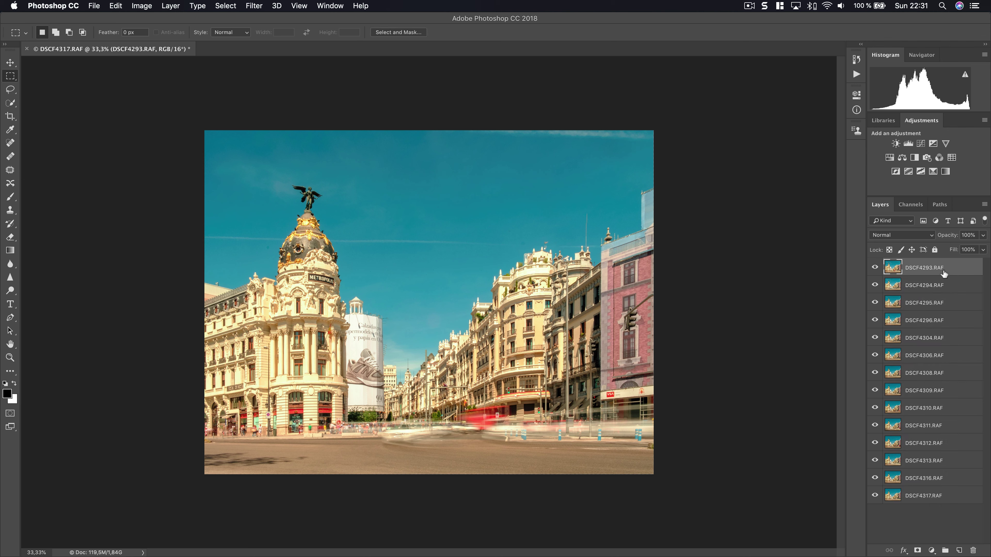
left_click(875, 268)
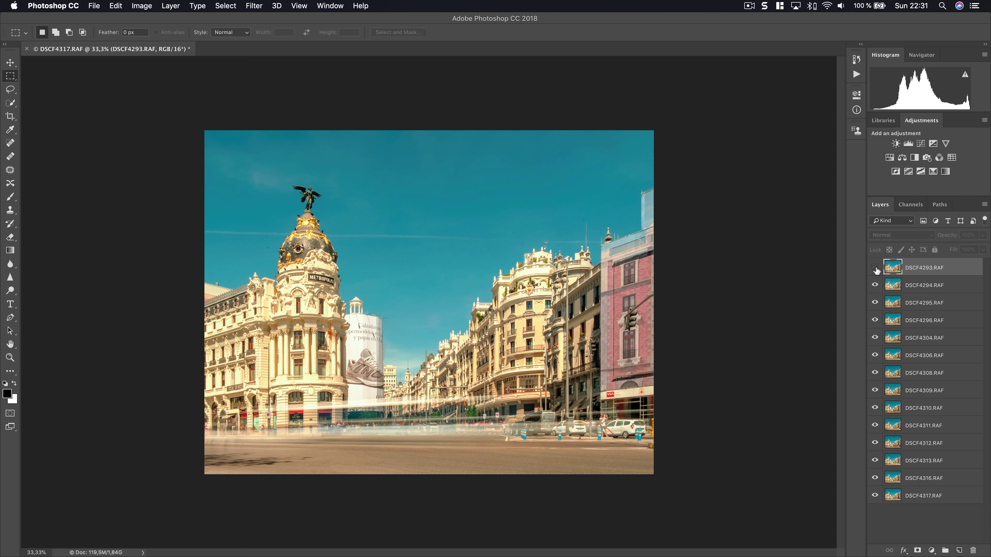
left_click(875, 285)
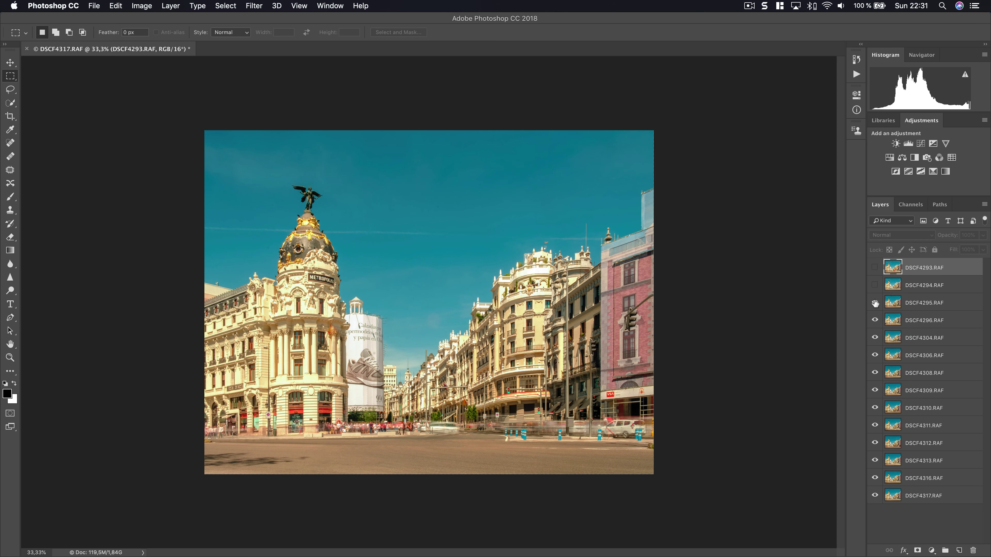
left_click(875, 303)
left_click(876, 320)
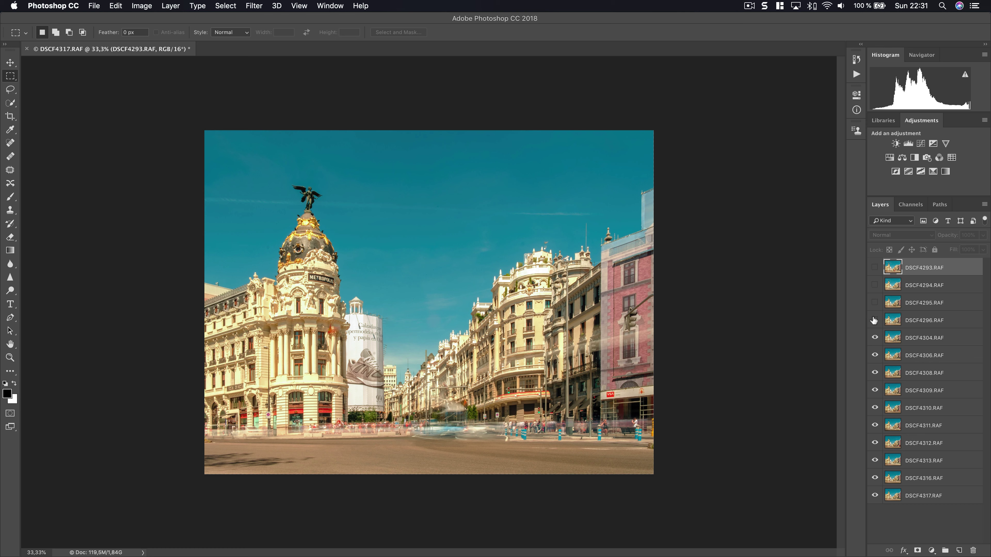
left_click(875, 338)
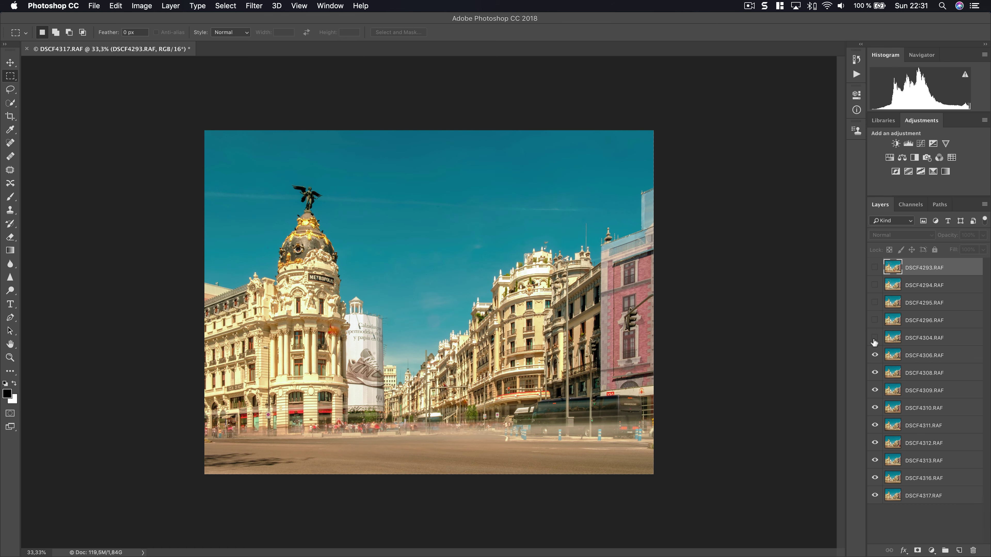
left_click(875, 355)
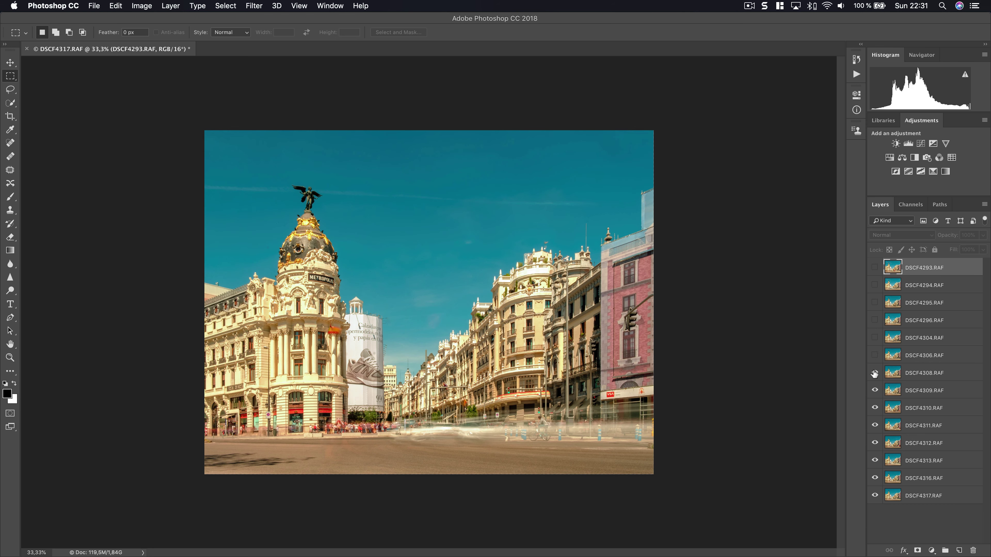
left_click(874, 373)
left_click(875, 356)
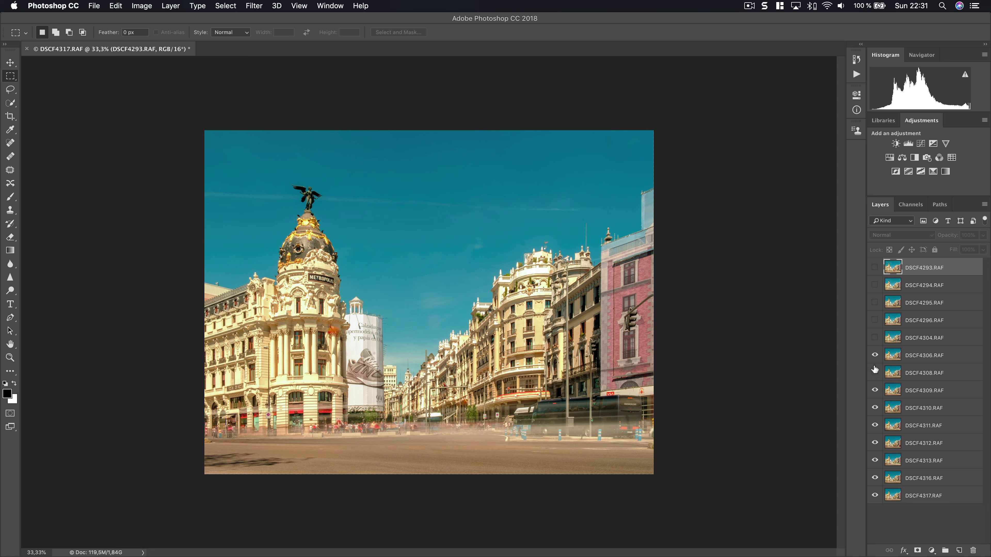
left_click_drag(876, 338, 875, 268)
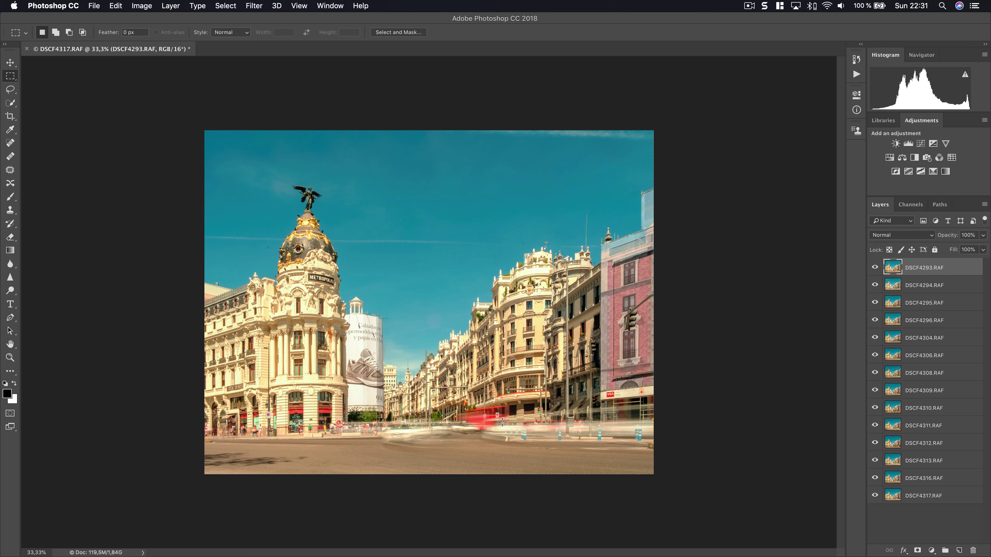
left_click(931, 499, "shift")
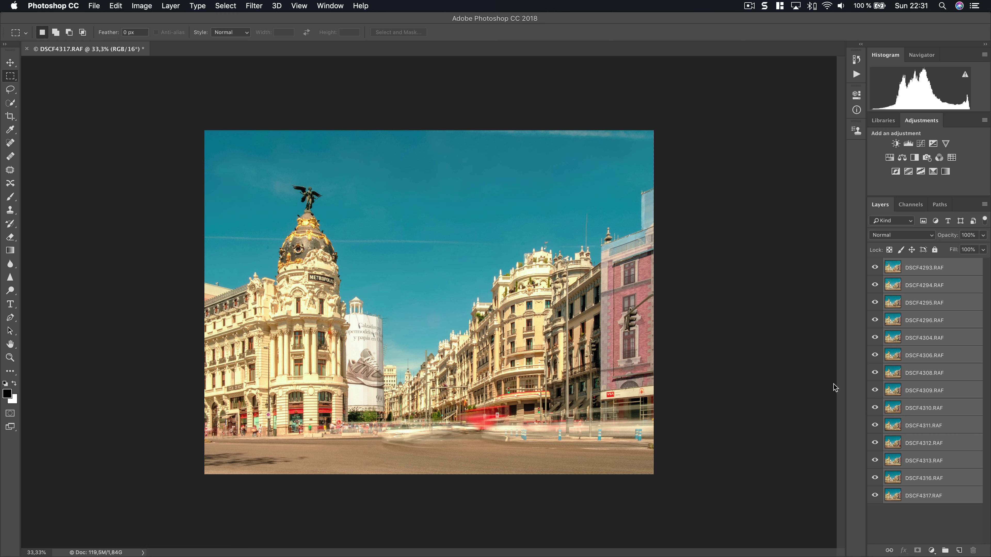
Convert the selected layers to a smart object via Layer > Smart Objects.
left_click(172, 8)
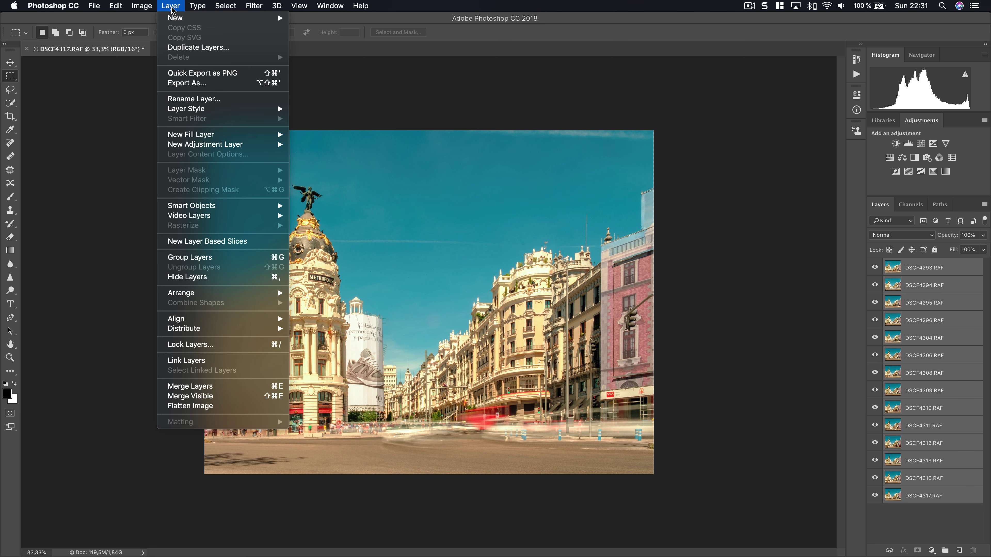
mouse_move(203, 206)
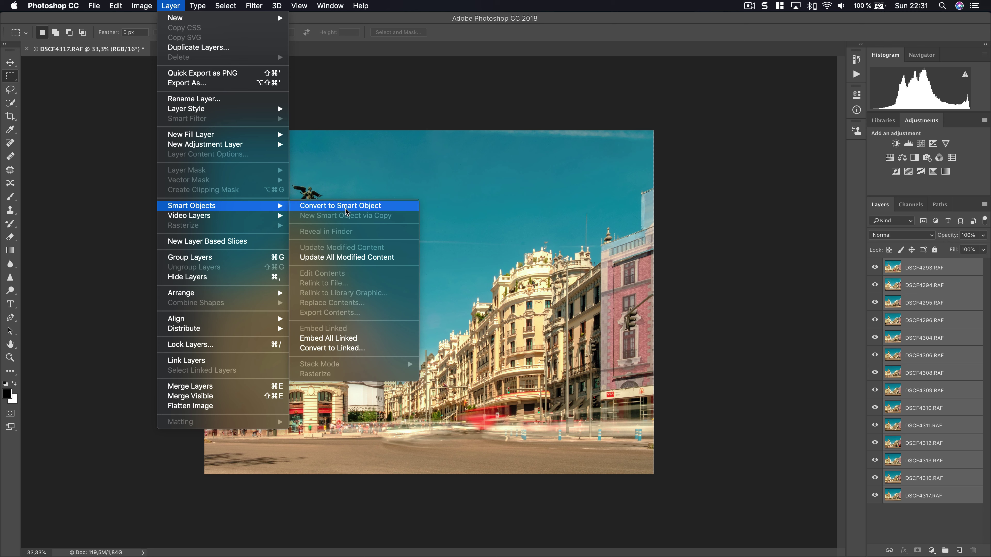
left_click(363, 211)
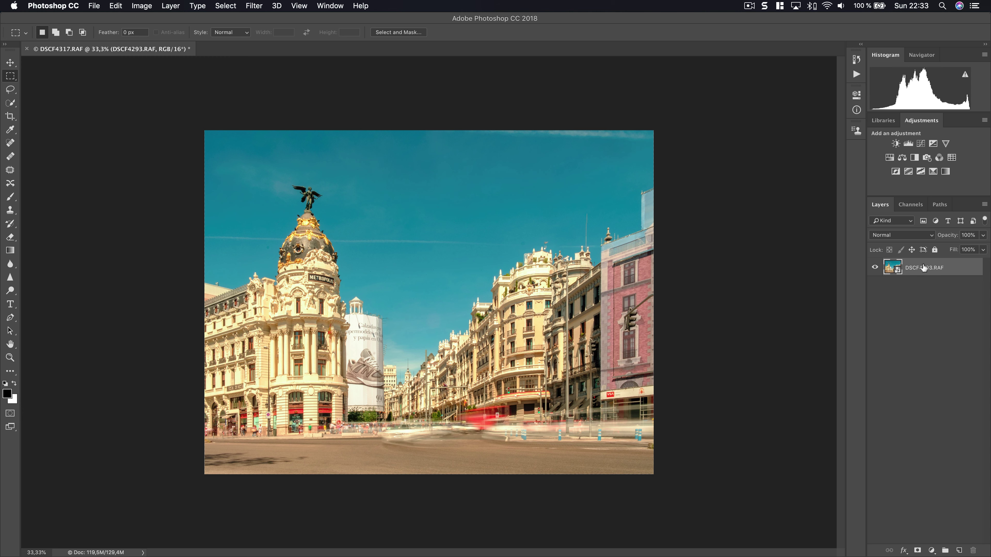
Set the smart object's Stack Mode to Mean under Layer > Smart Objects.
left_click(171, 9)
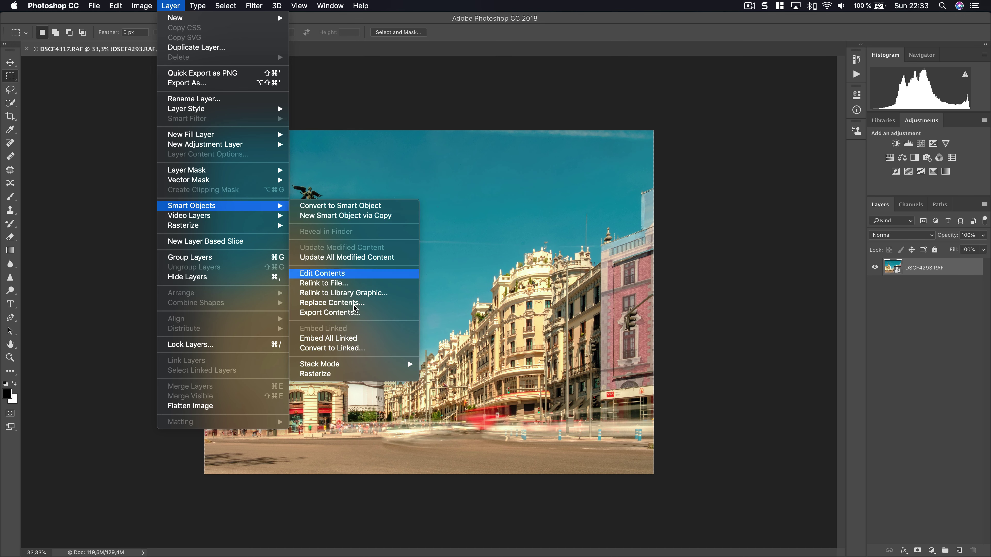
mouse_move(353, 364)
mouse_move(320, 364)
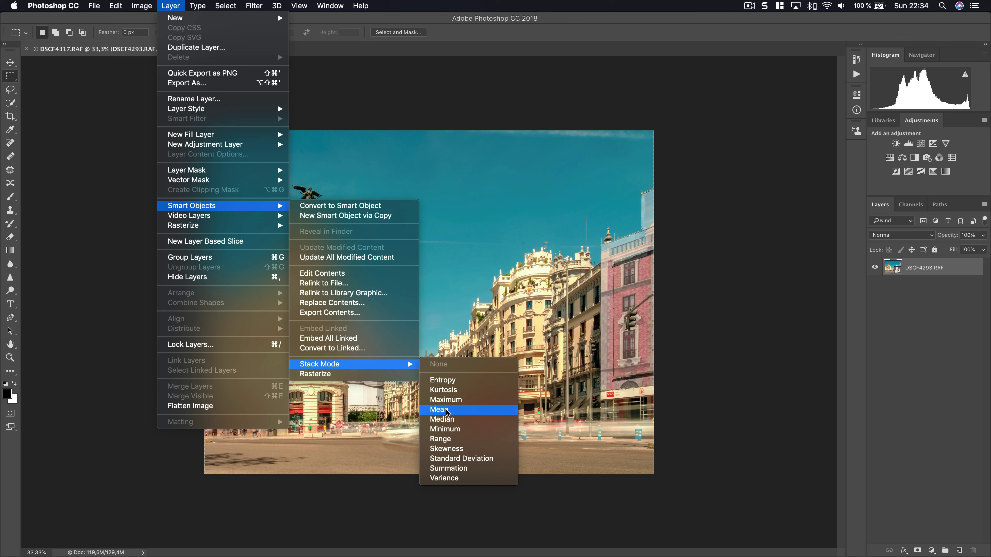
left_click(446, 410)
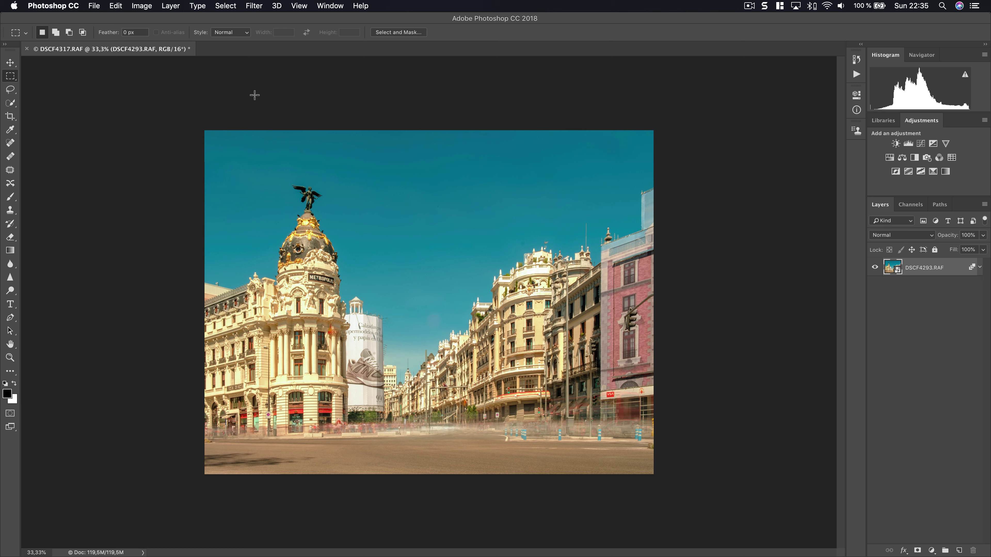
Close the stacked Photoshop document and save it back to Lightroom as DSCF4293-Edit.tif.
key("super+w")
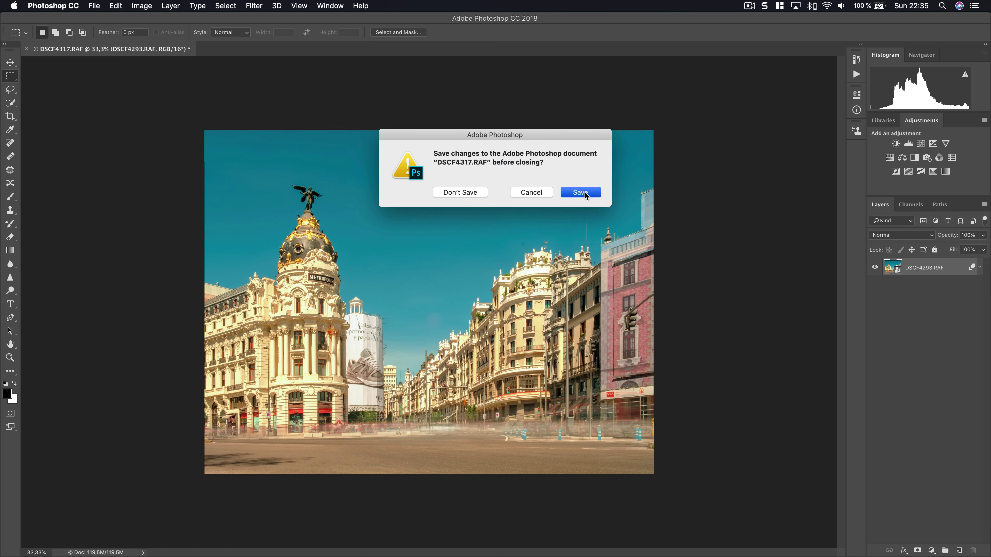
left_click(584, 191)
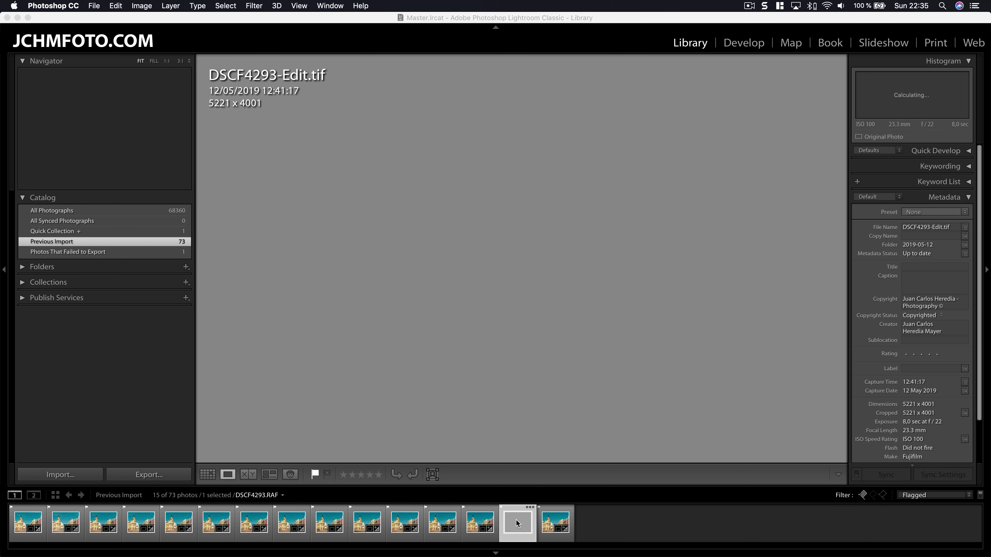